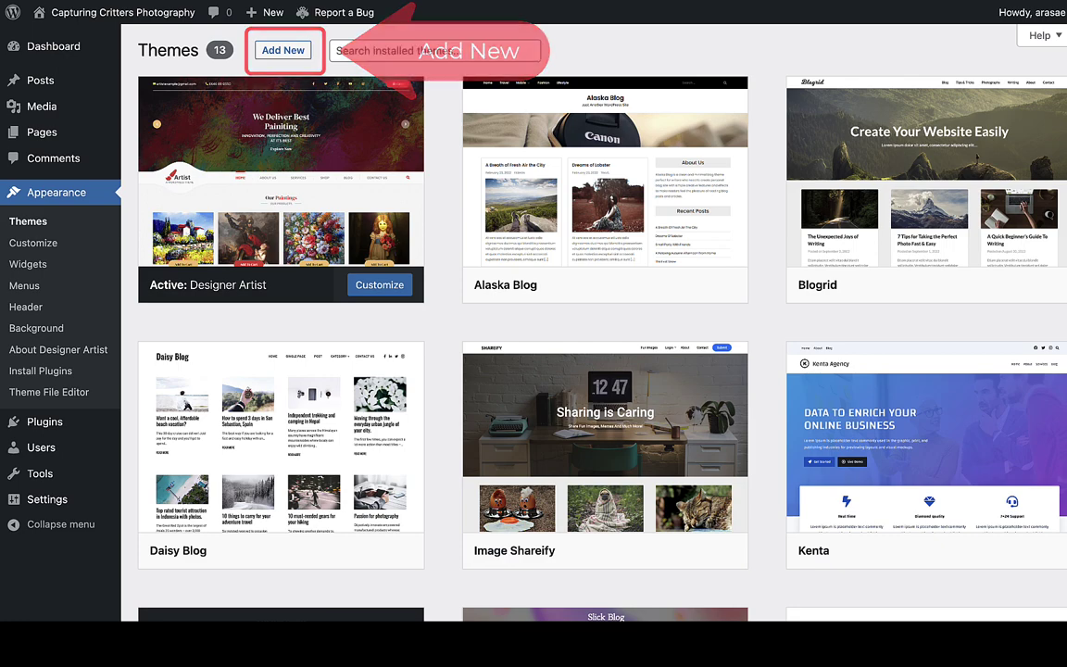
Open the page for adding themes and look through the posts and sidebar in the customizer's site preview.
left_click(282, 50)
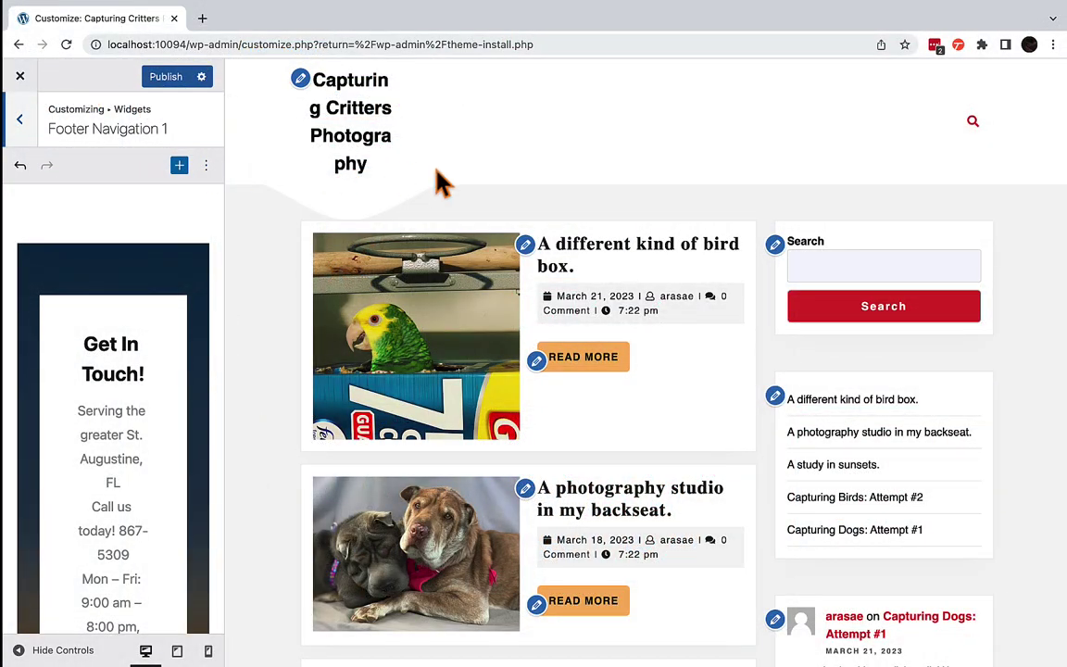
scroll(443, 183, "down", 10)
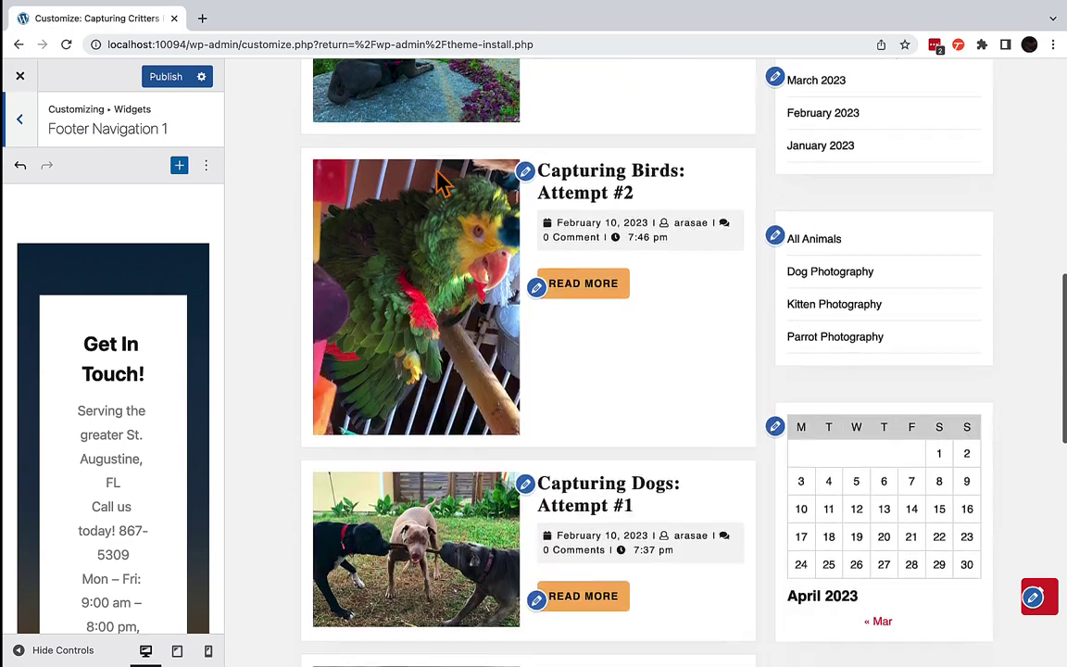
scroll(443, 182, "down", 10)
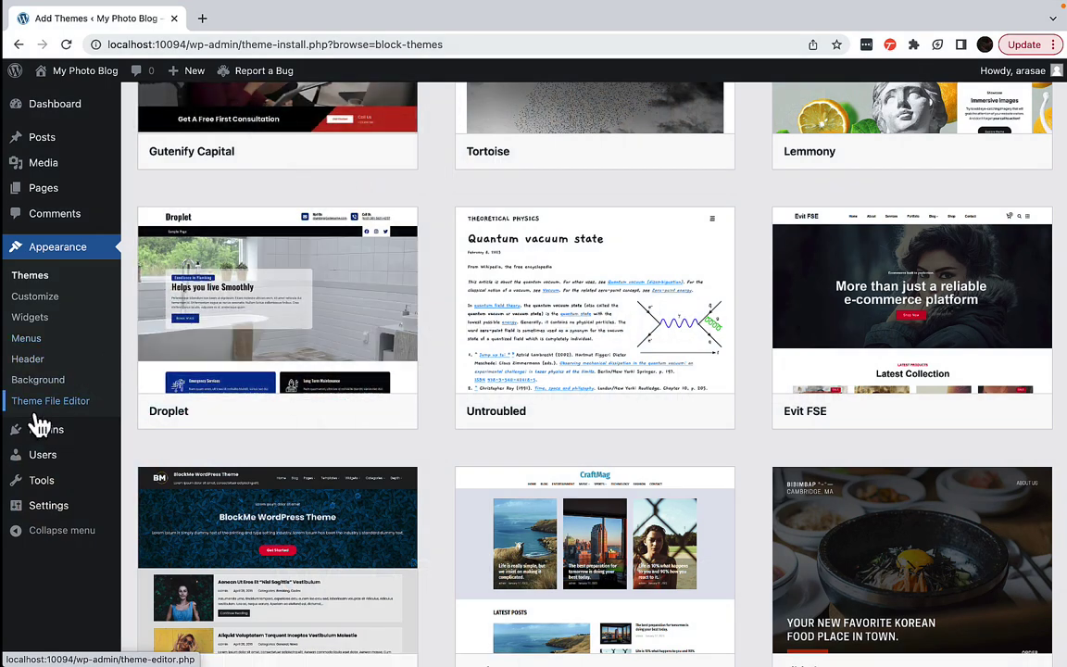
Search the plugin directory for "backup plugin" and browse the available backup plugins.
mouse_move(28, 434)
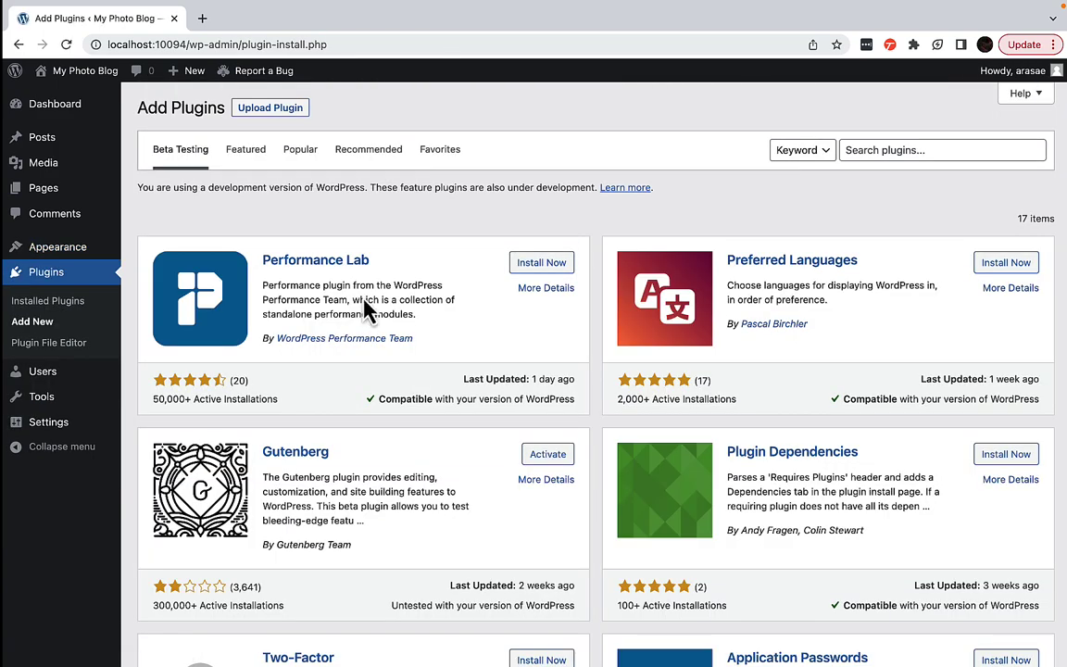
left_click(872, 149)
type("backup")
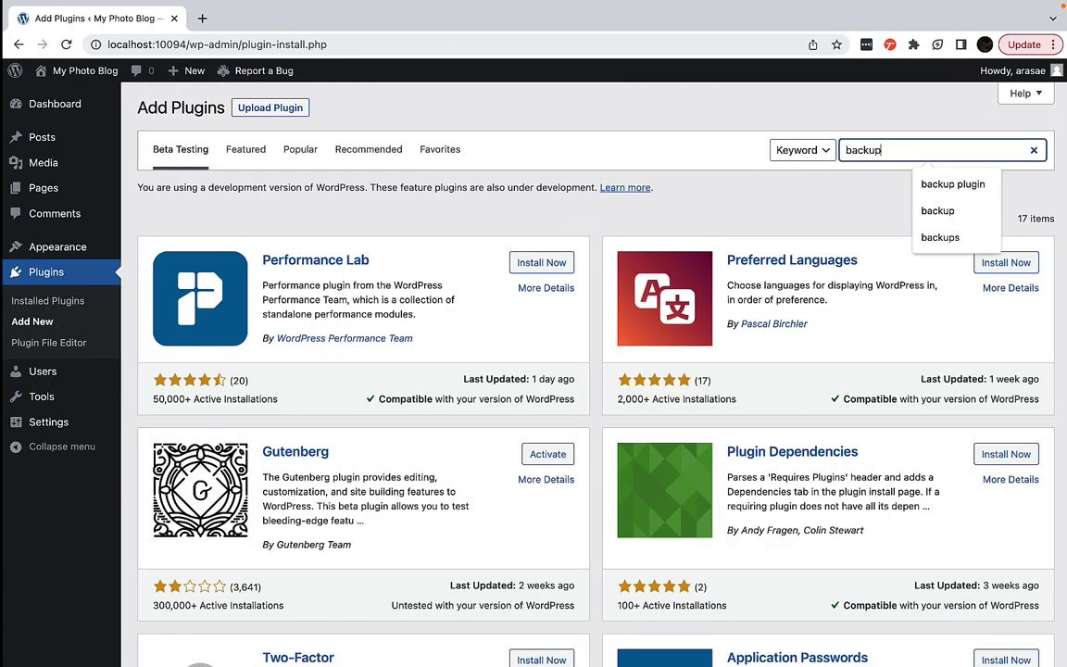
type(" plugin")
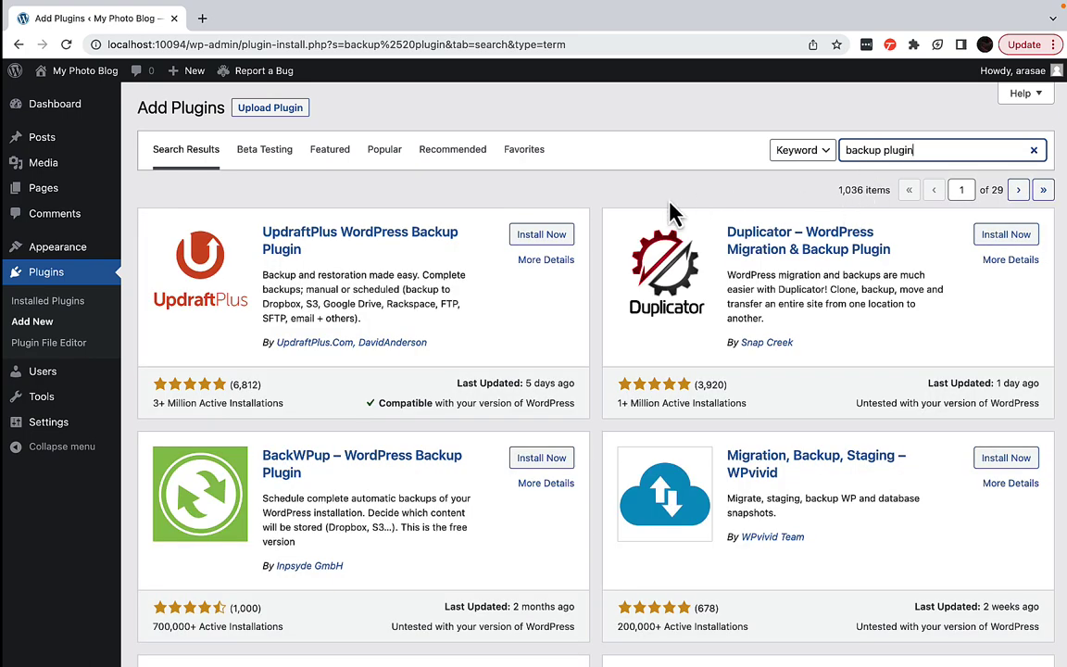
scroll(673, 213, "down", 5)
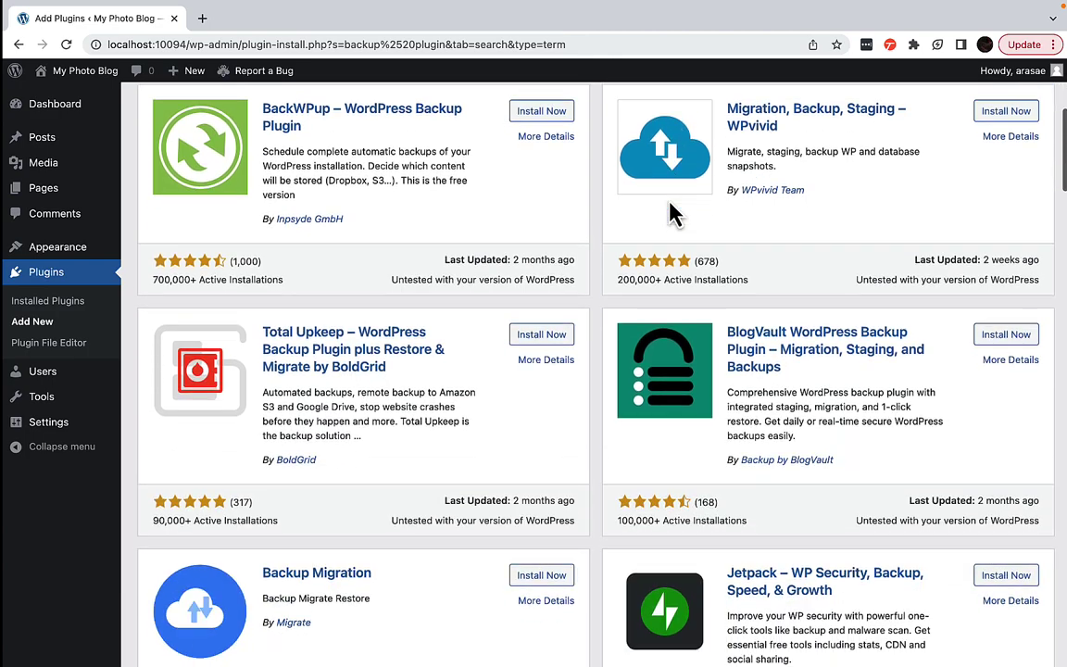
scroll(673, 213, "down", 4)
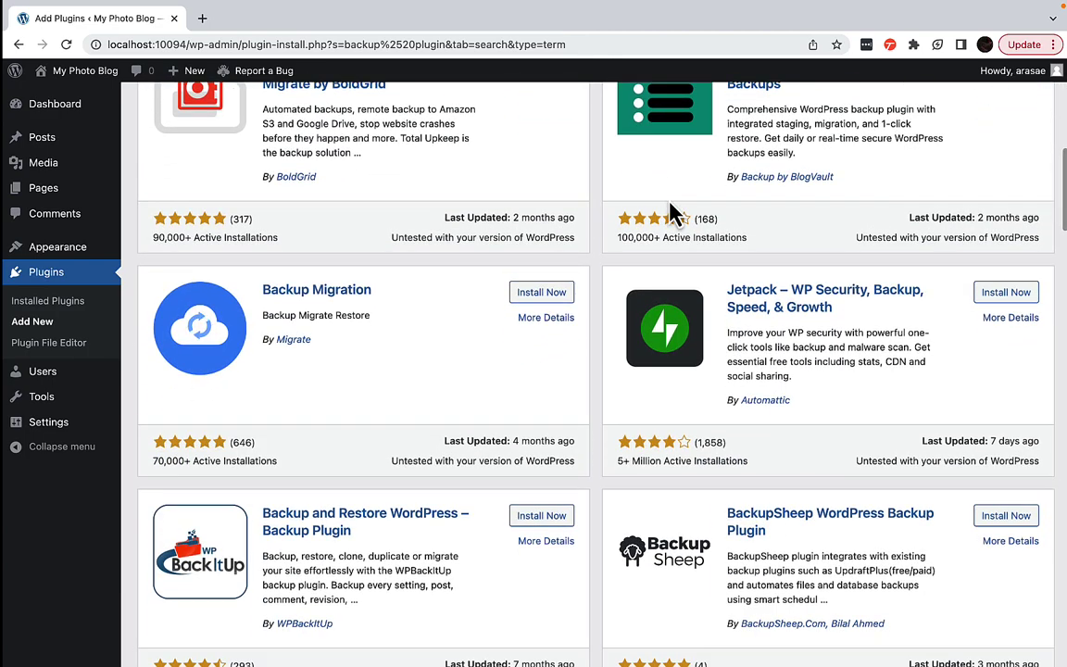
scroll(673, 213, "down", 4)
scroll(674, 213, "down", 1)
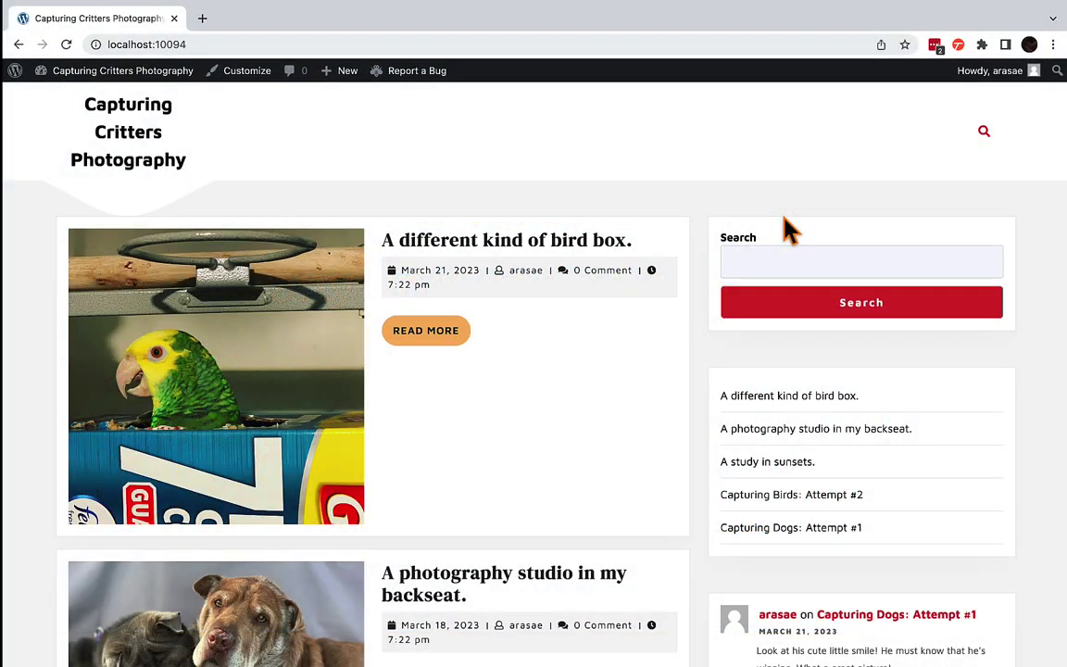
Examine the blog's front page from top to bottom, including its posts and the sidebar widgets.
scroll(786, 230, "down", 5)
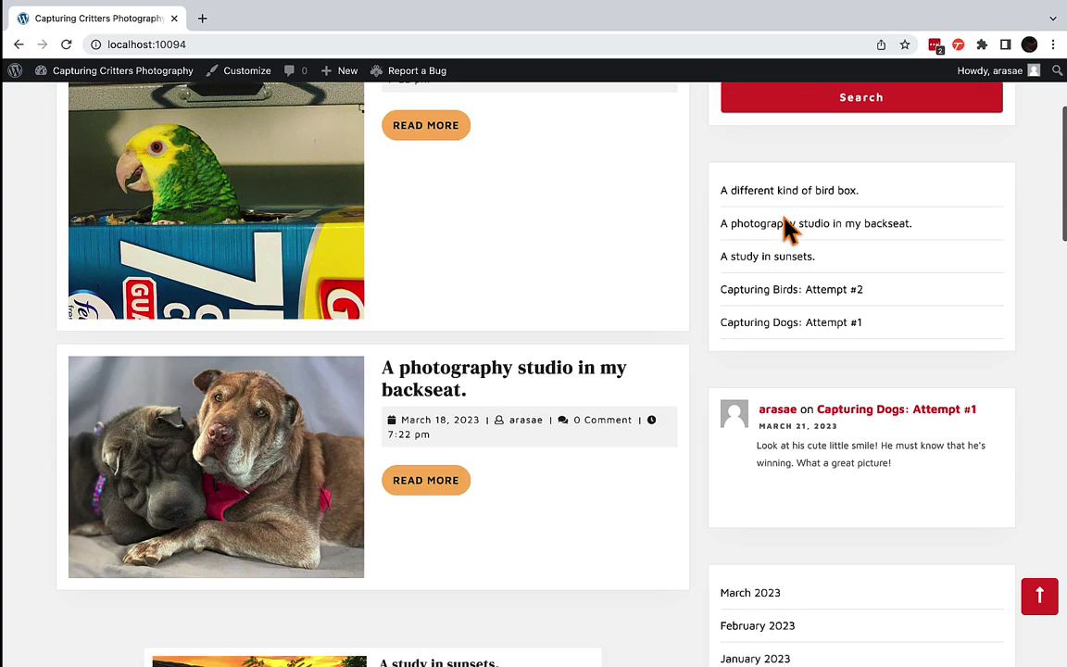
scroll(785, 230, "down", 5)
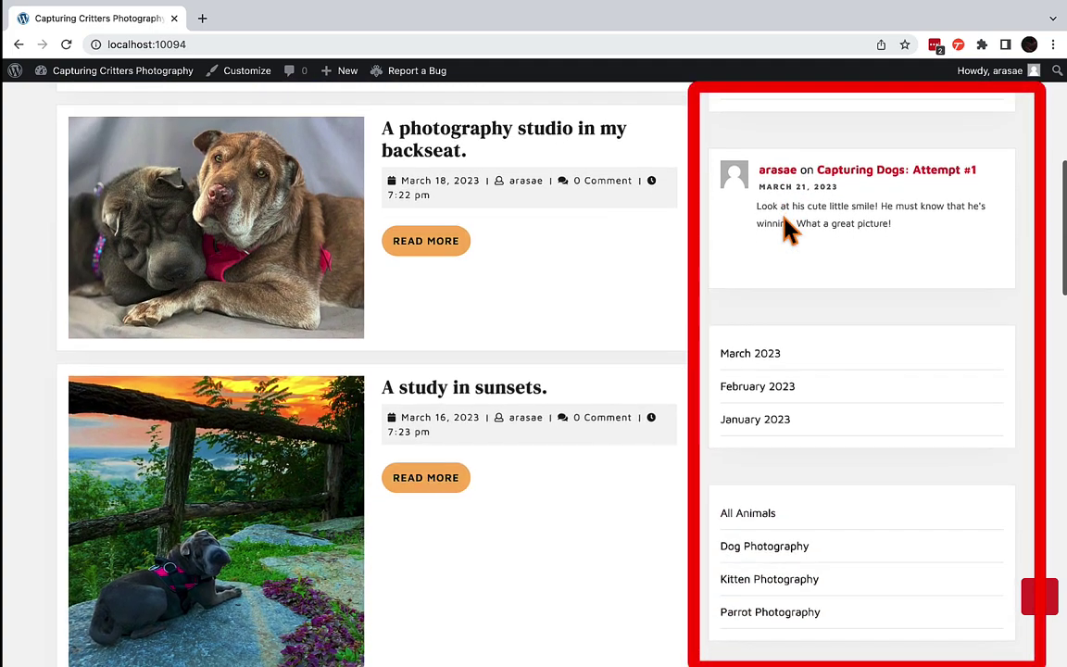
scroll(785, 229, "down", 5)
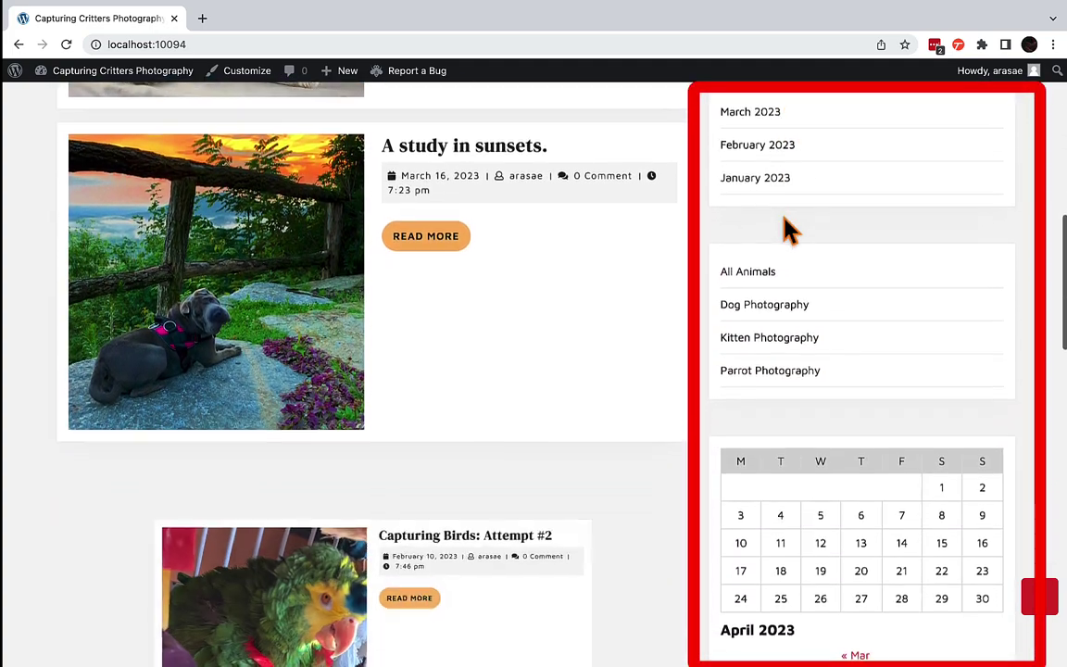
scroll(785, 229, "down", 4)
scroll(785, 230, "down", 2)
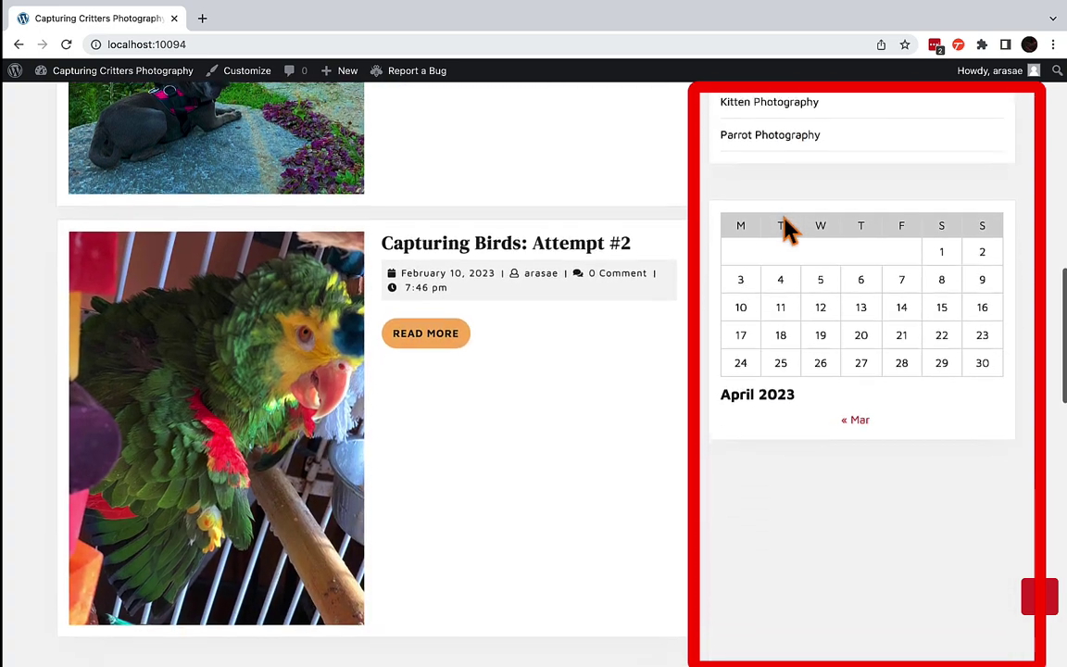
scroll(785, 230, "down", 5)
scroll(785, 230, "down", 3)
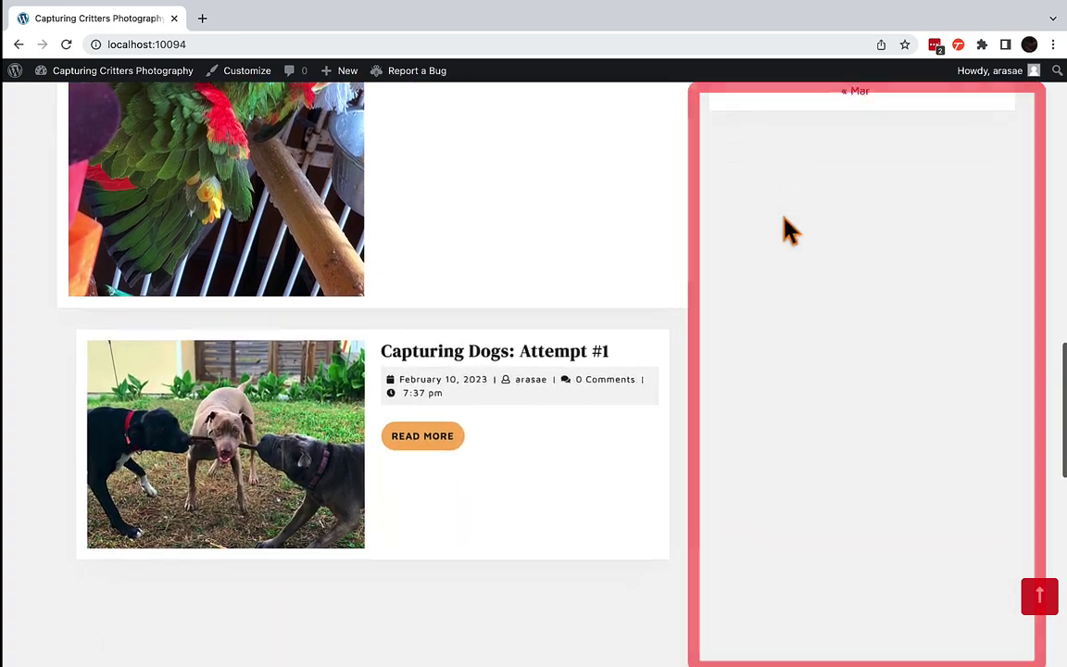
scroll(785, 230, "down", 6)
scroll(786, 230, "down", 6)
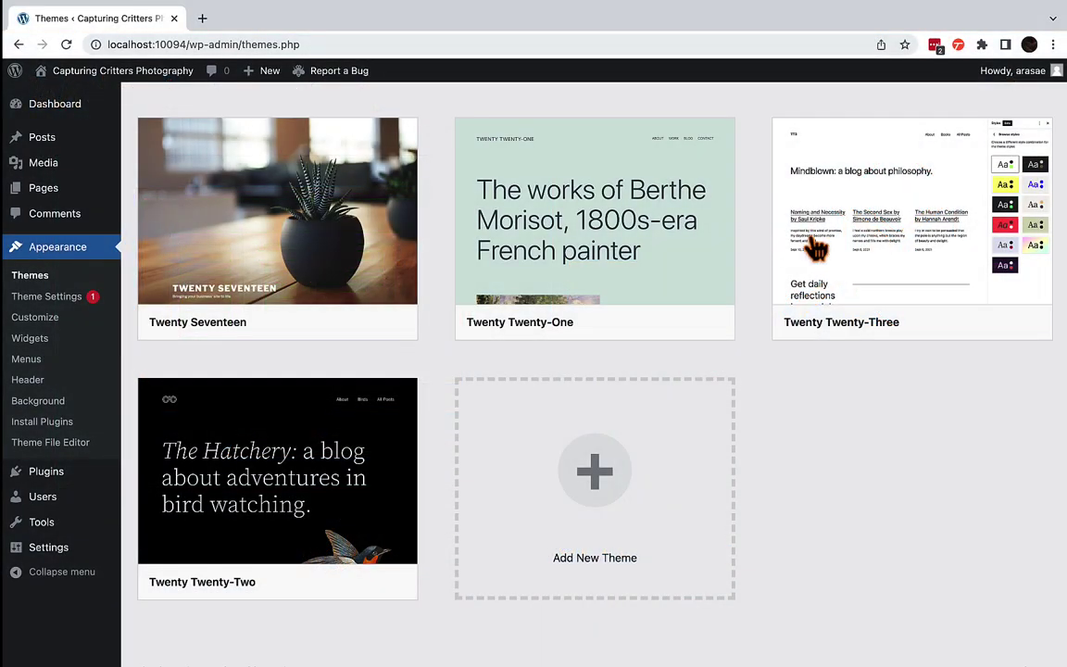
Activate the Twenty Twenty-Three theme and open its Home template for editing in the site editor.
mouse_move(873, 259)
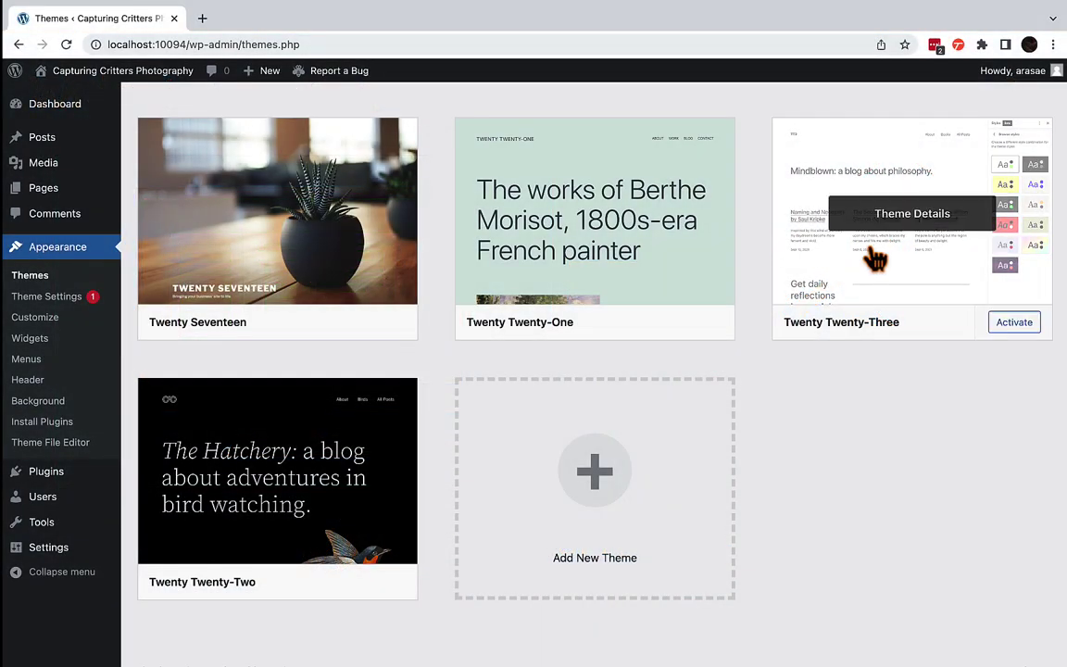
left_click(1010, 332)
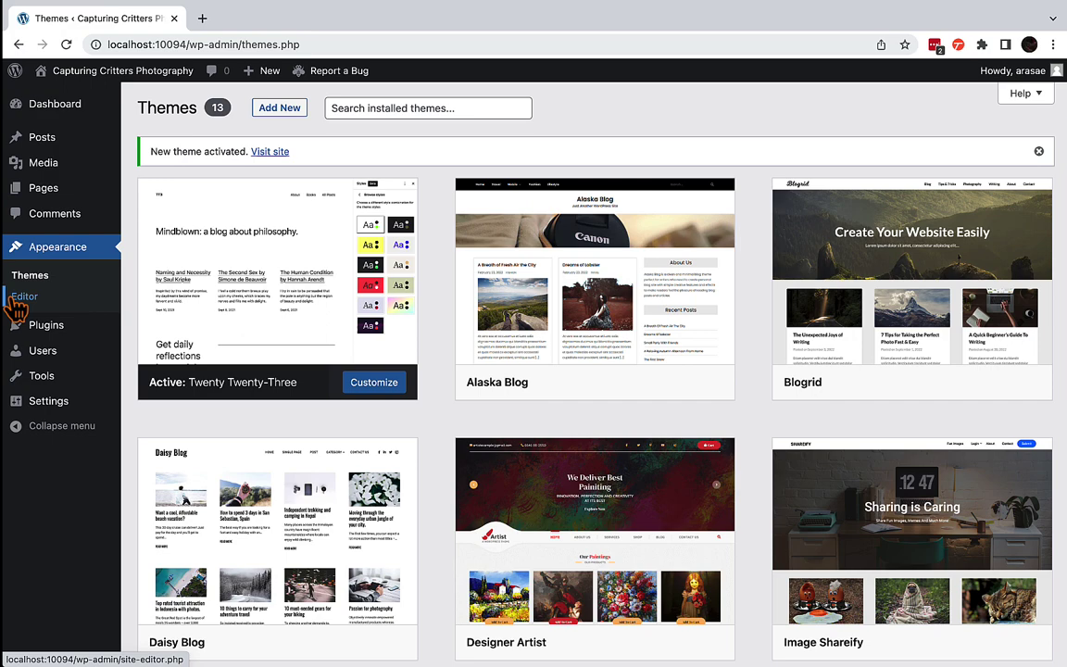
left_click(21, 297)
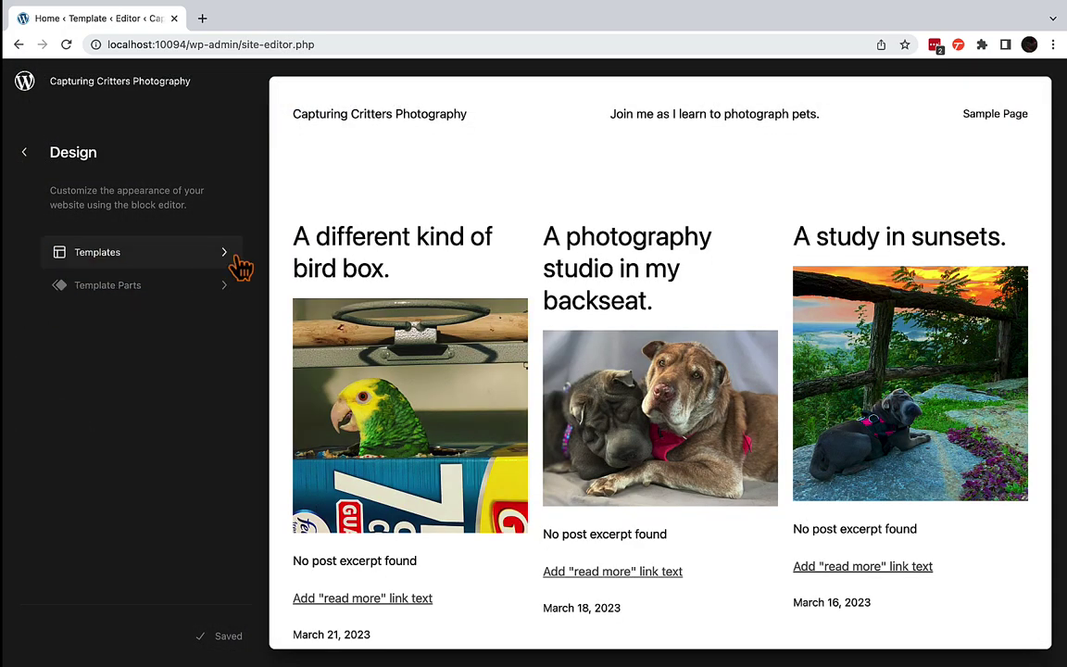
left_click(441, 199)
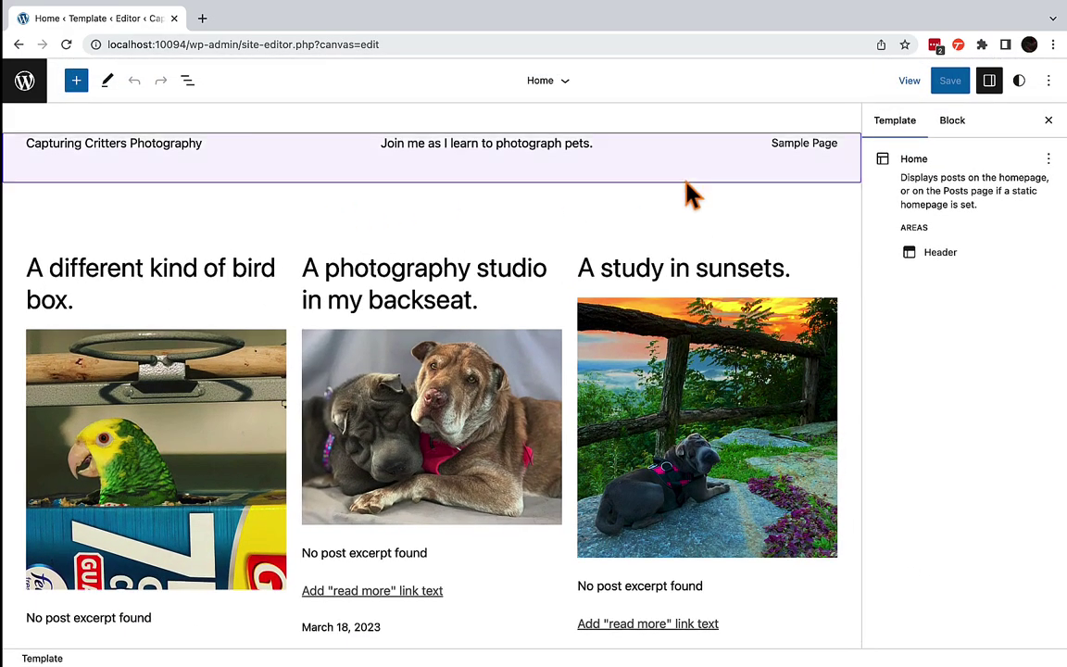
Apply the Pitch style variation to the whole site and save the change.
left_click(1019, 81)
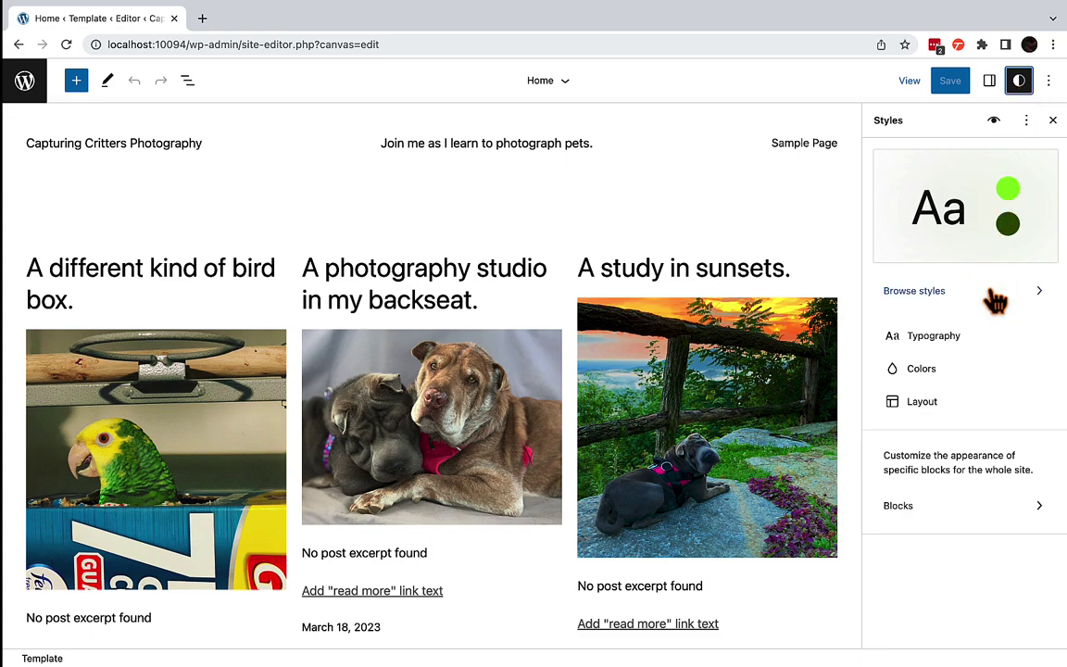
left_click(926, 291)
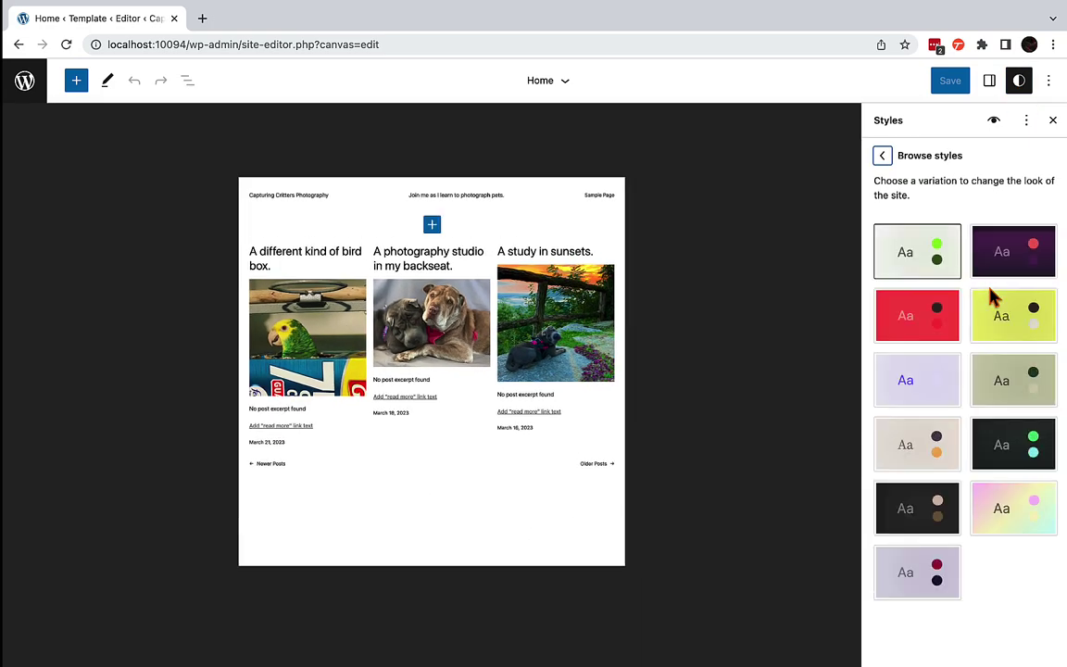
left_click(940, 510)
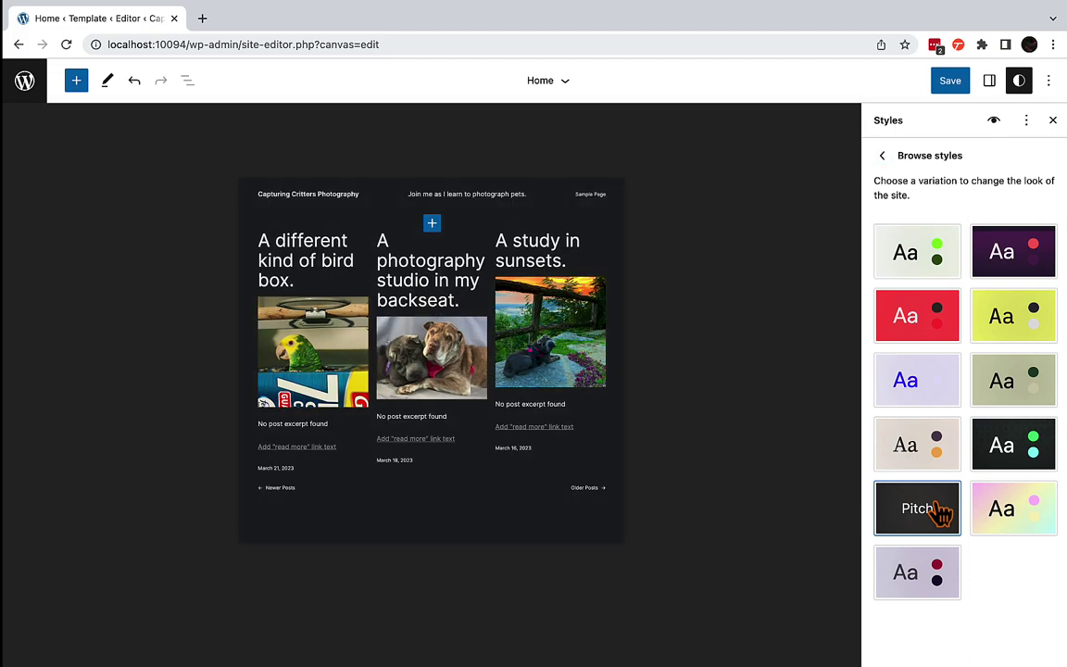
key("Escape")
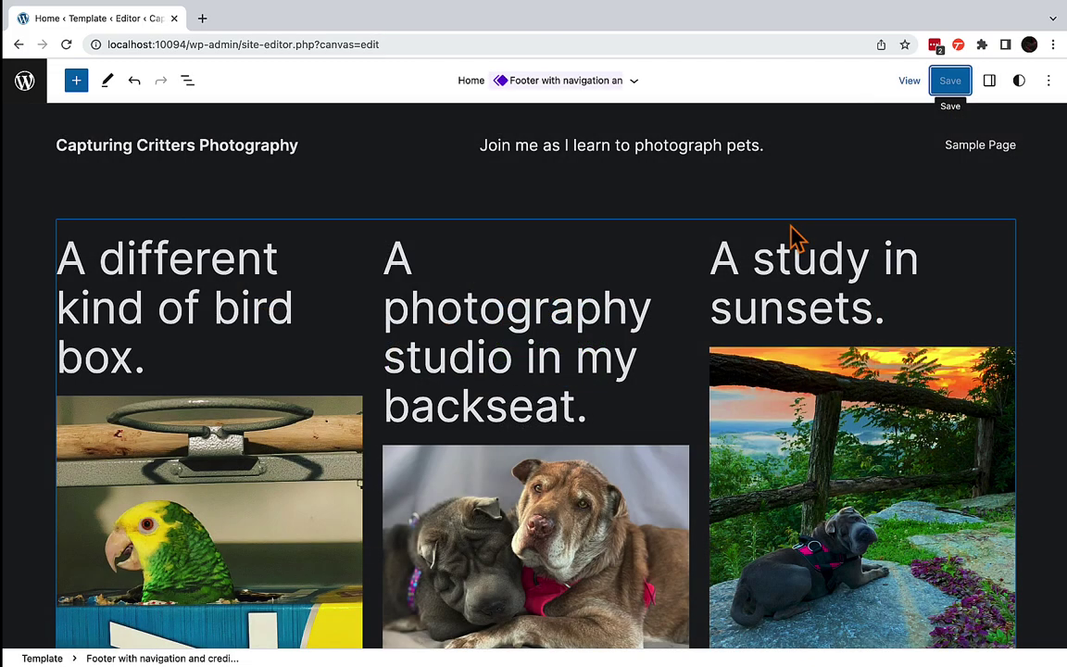
Remove the "Footer with navigation and credit line" template part from the Home template.
scroll(795, 236, "down", 5)
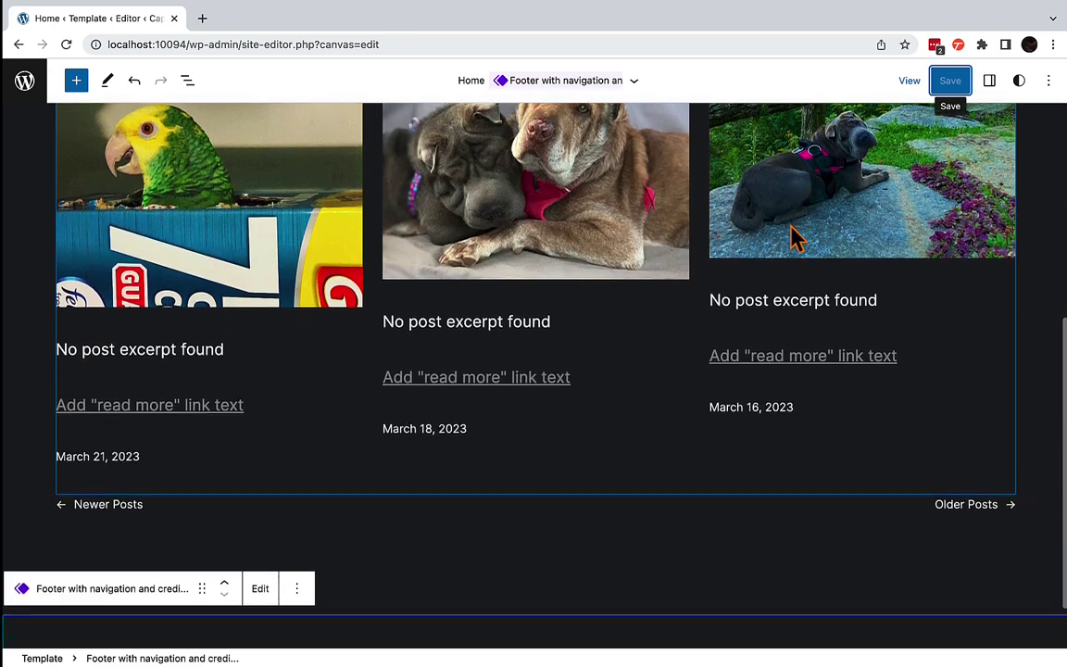
scroll(795, 237, "down", 1)
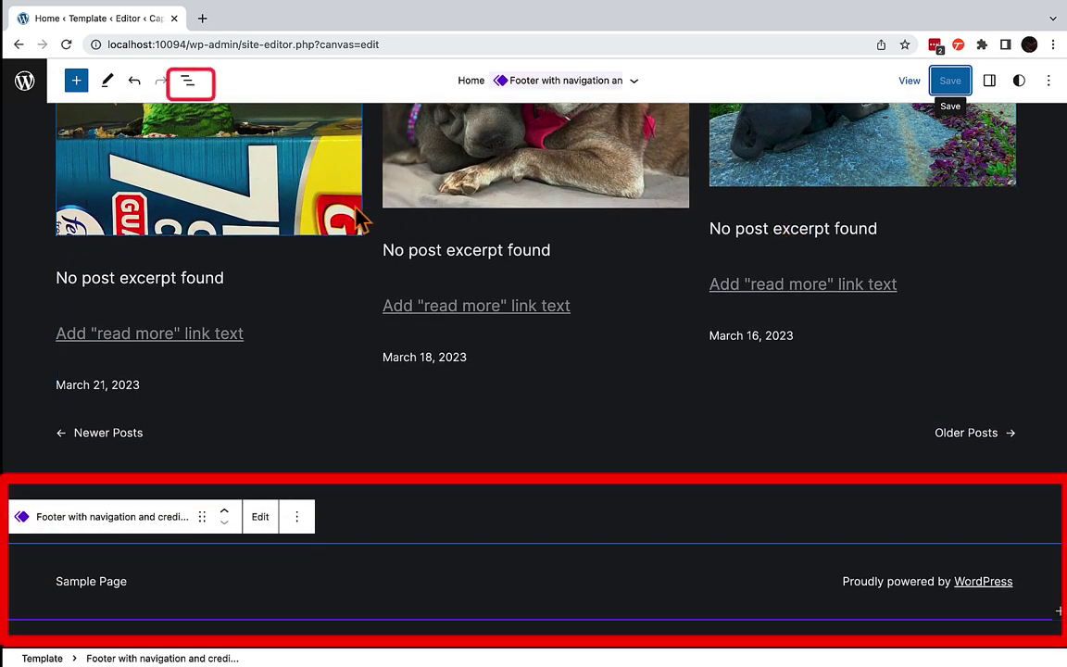
left_click(186, 82)
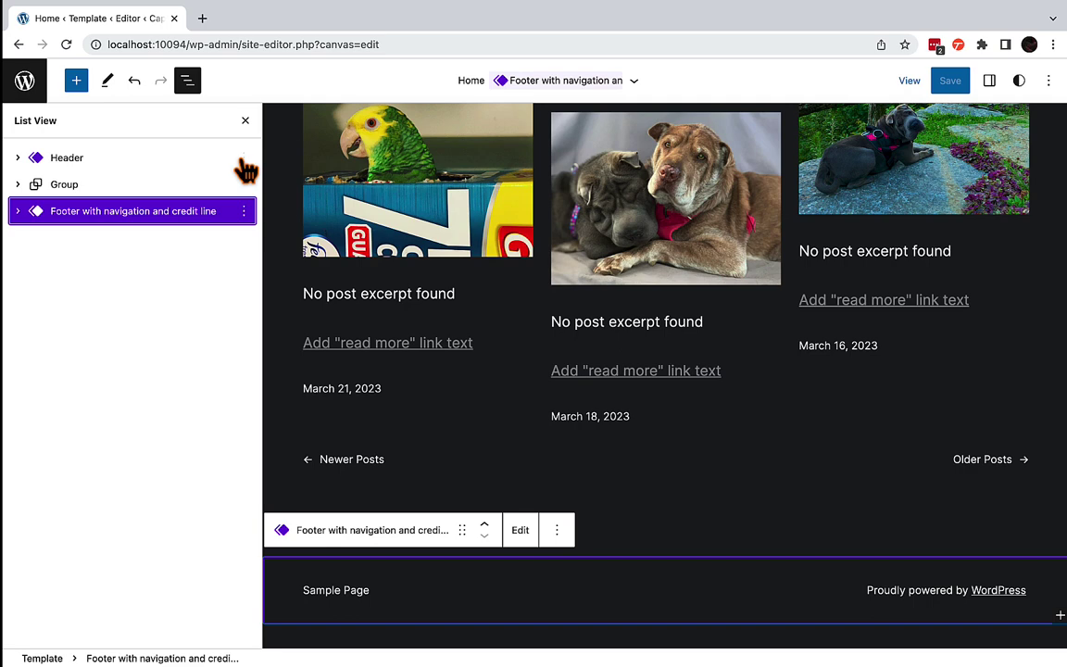
left_click(243, 212)
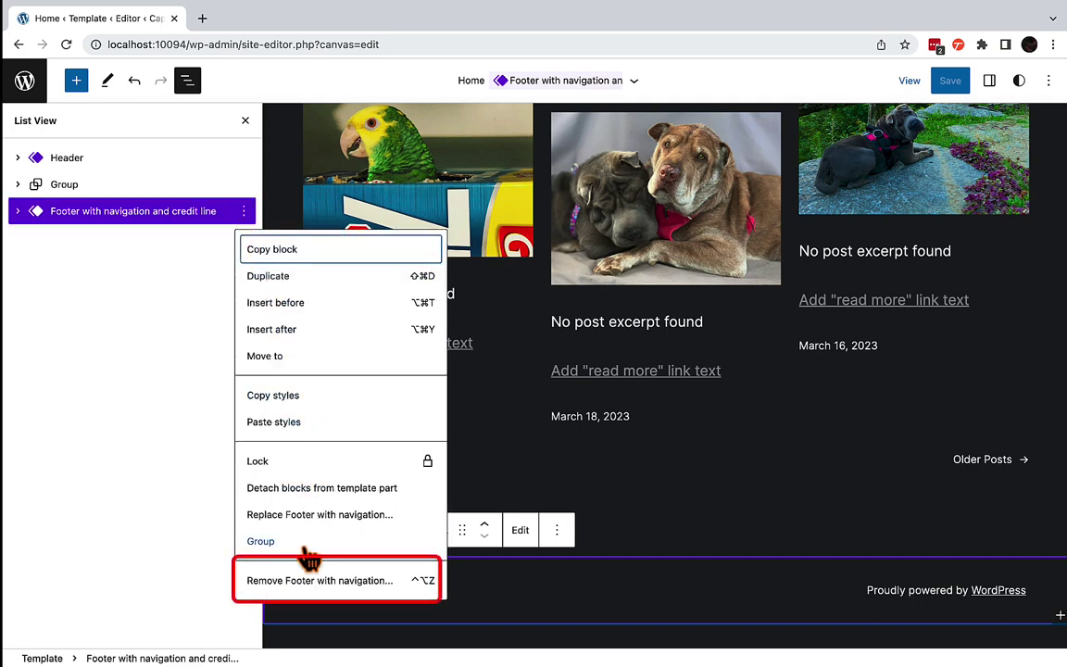
left_click(305, 580)
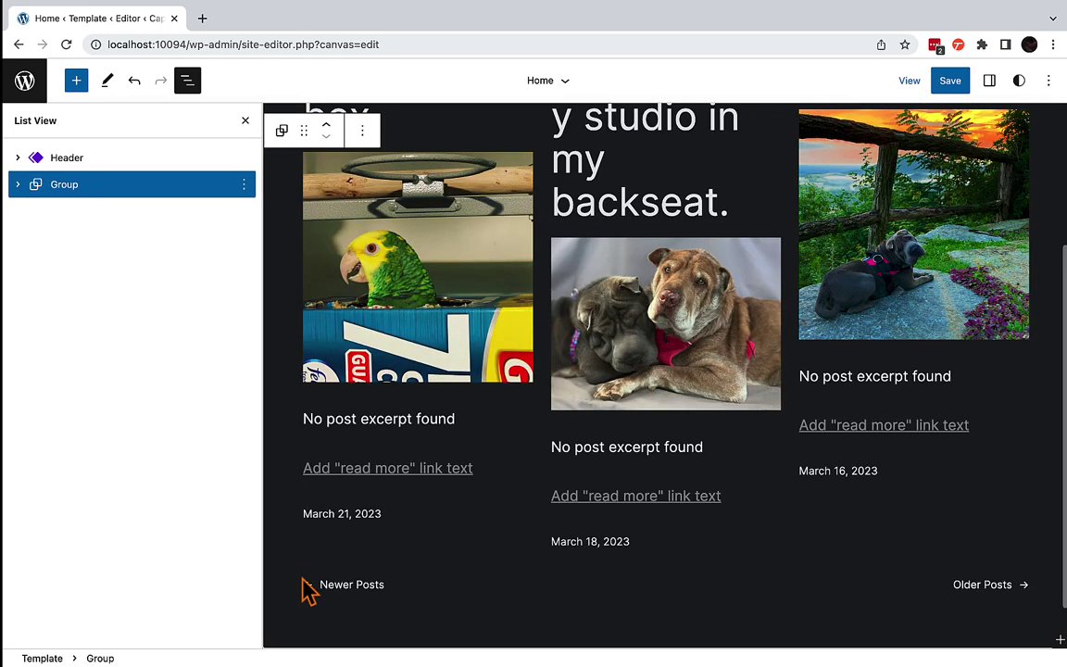
Add a block after the Group block in the Home template and make it an empty Template Part.
left_click(246, 191)
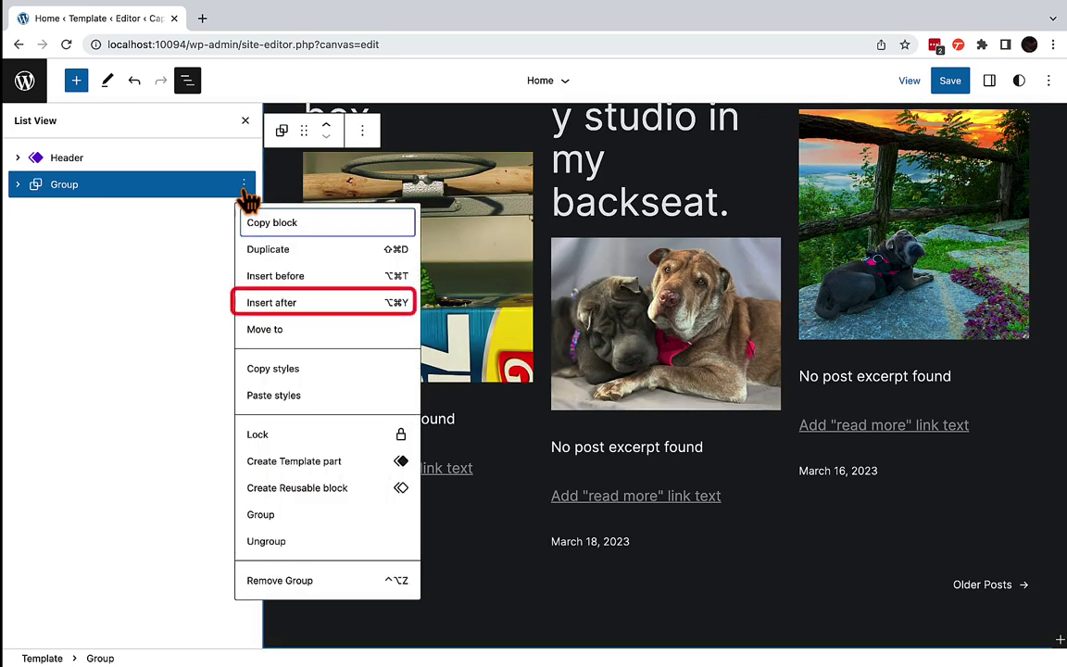
left_click(271, 306)
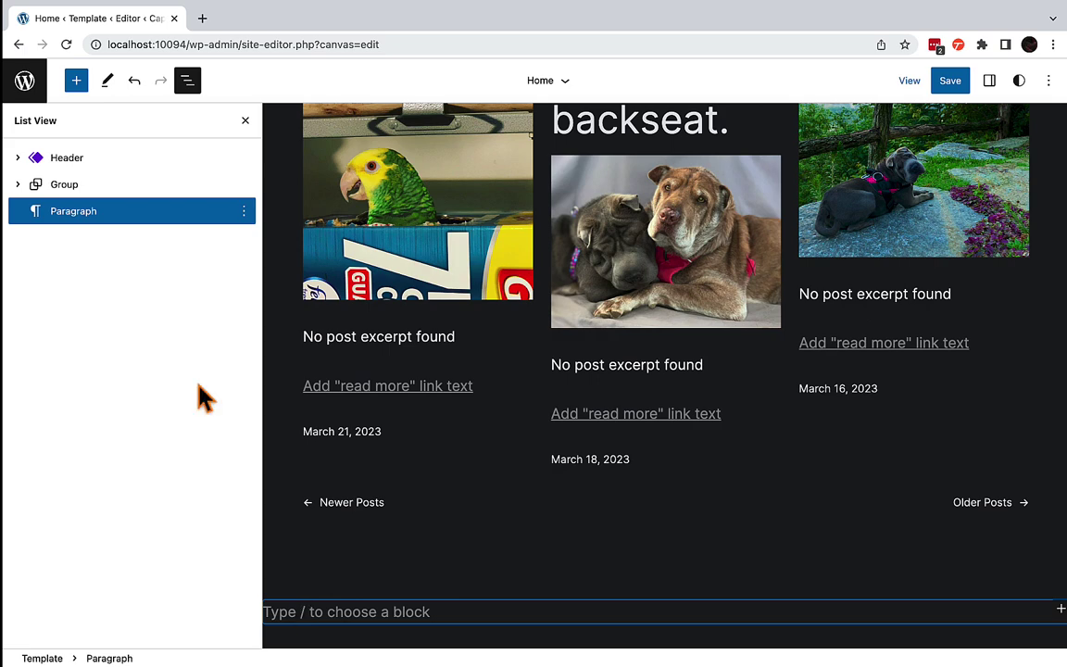
left_click(76, 82)
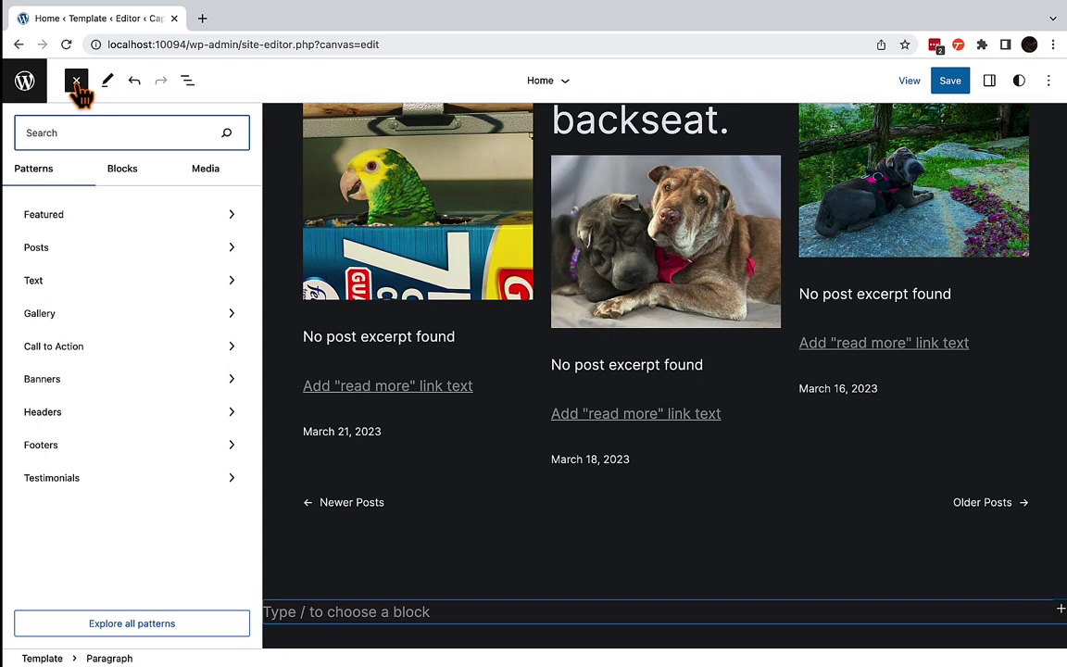
type("templ")
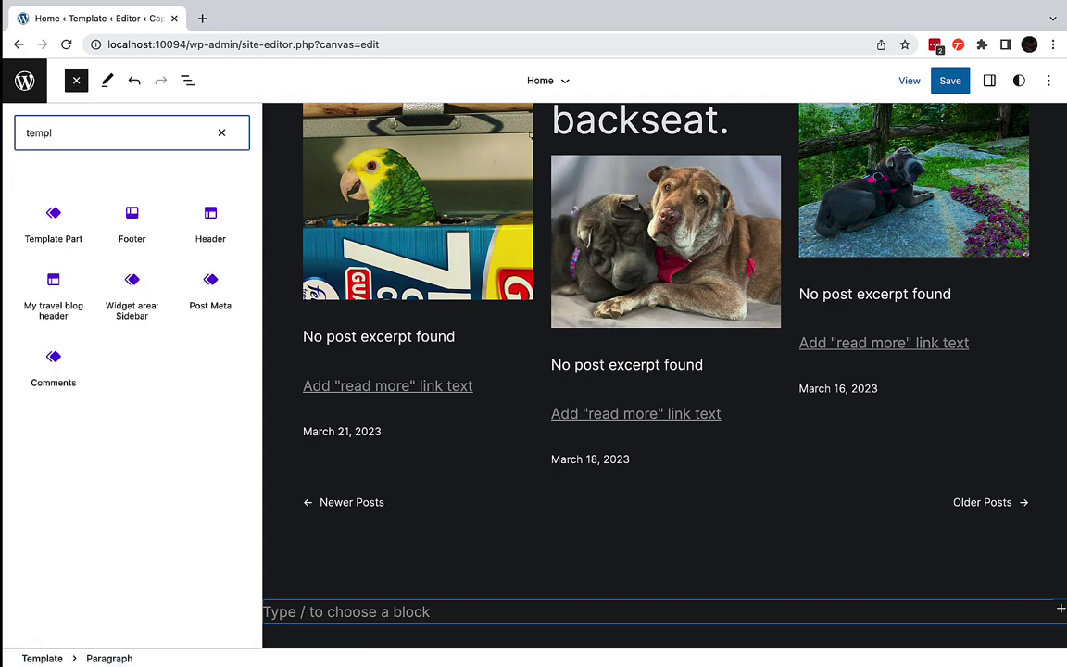
left_click(60, 218)
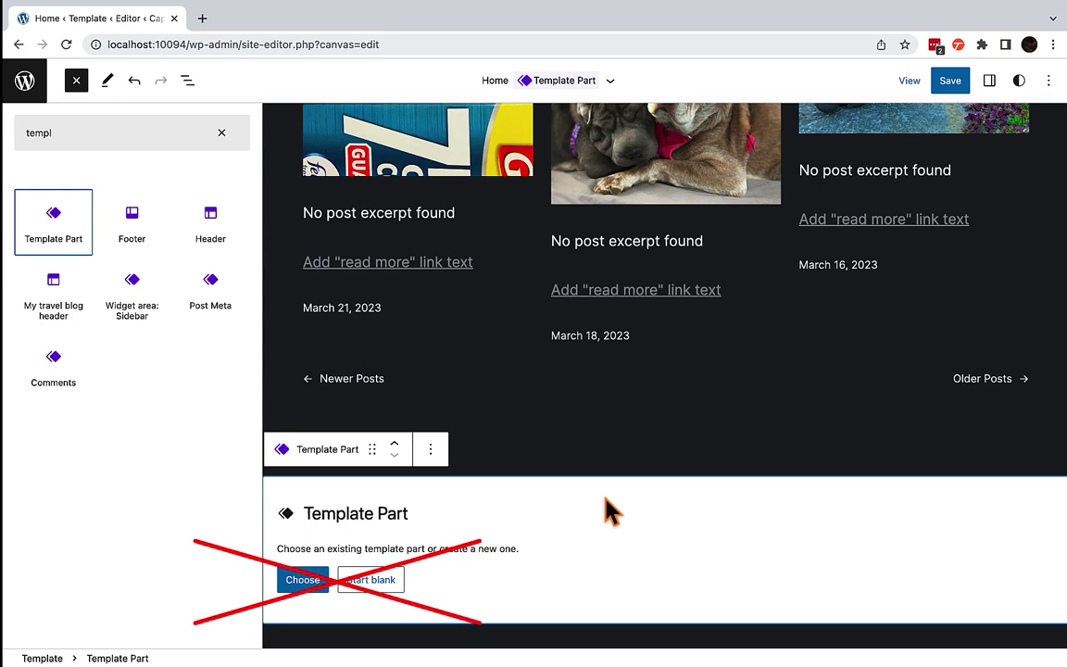
Import the Footer Widget (1) widget area into the empty Template Part at the end of the Home template.
key("ctrl+alt+o")
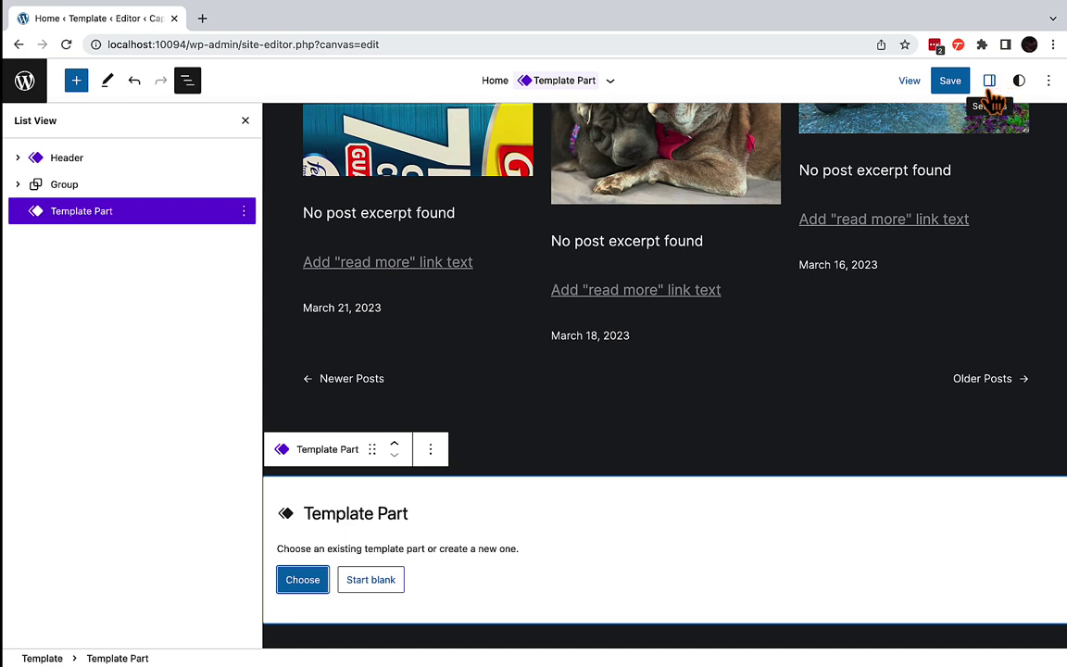
left_click(991, 84)
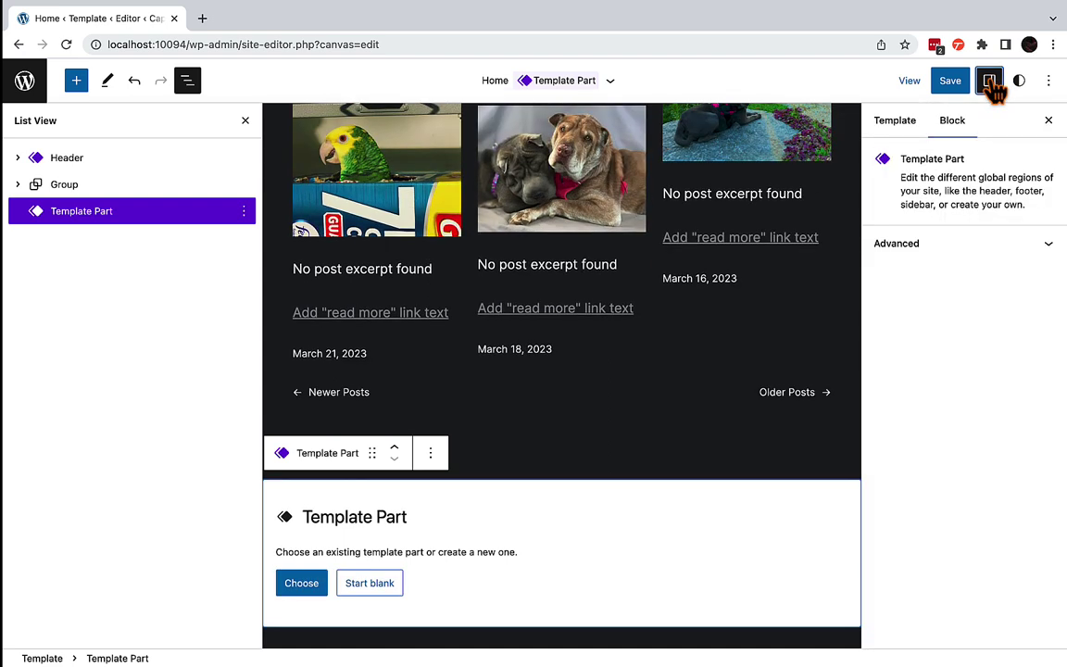
left_click(939, 265)
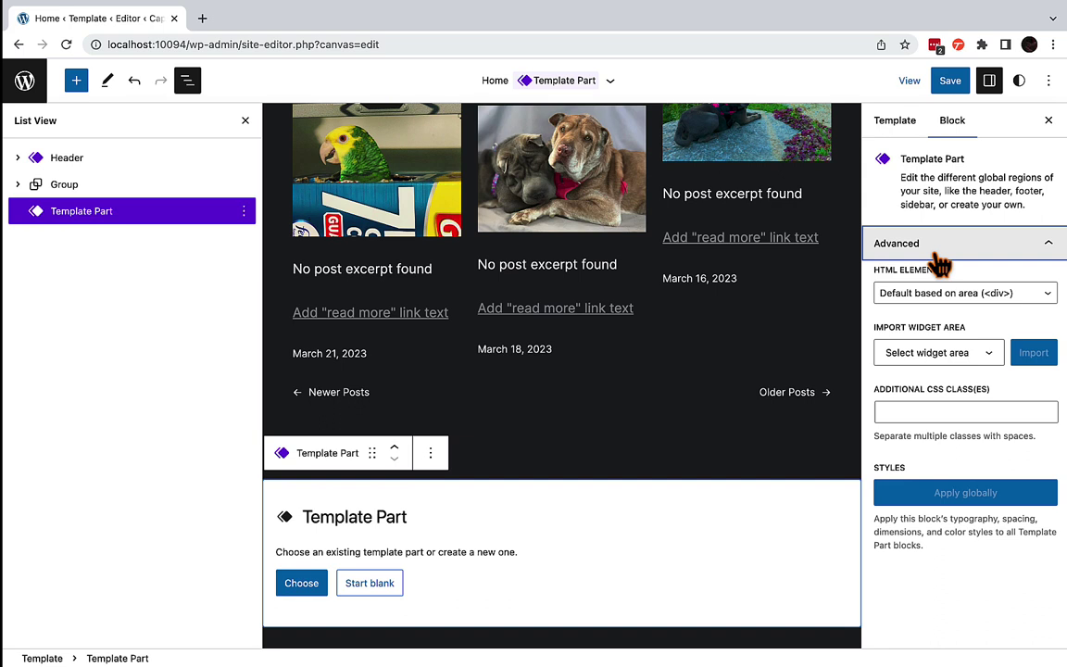
left_click(944, 355)
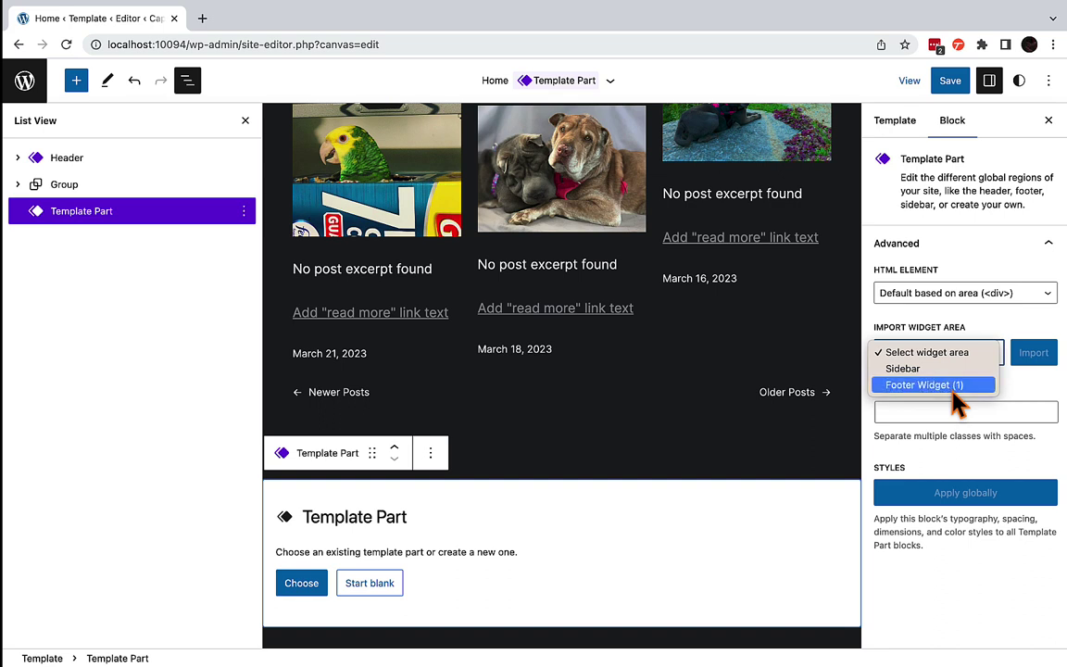
left_click(957, 385)
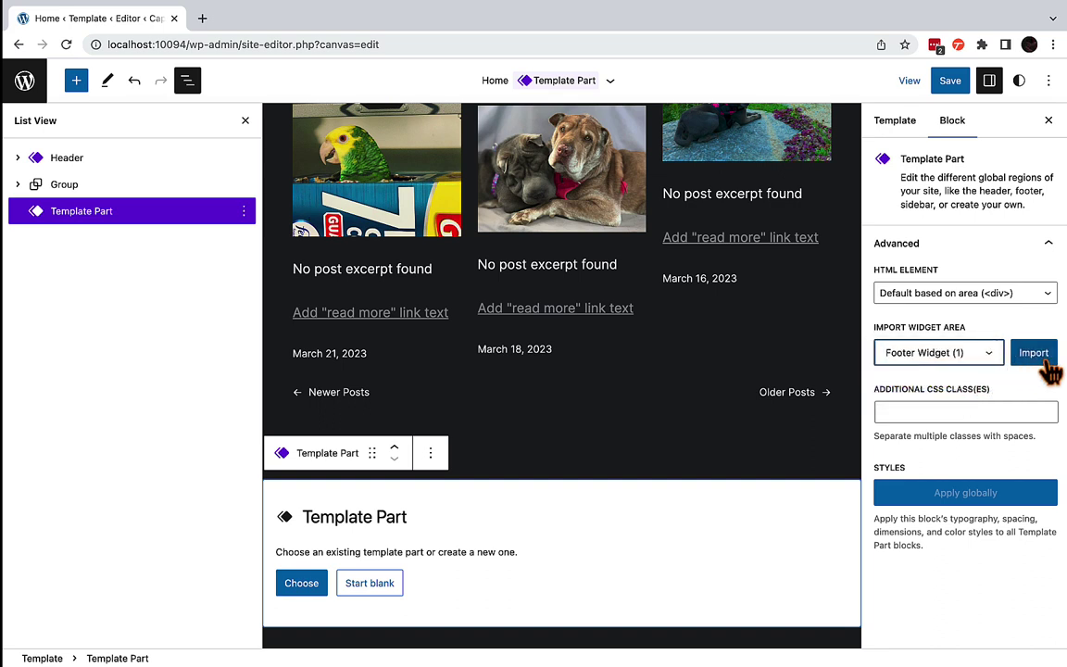
left_click(1048, 363)
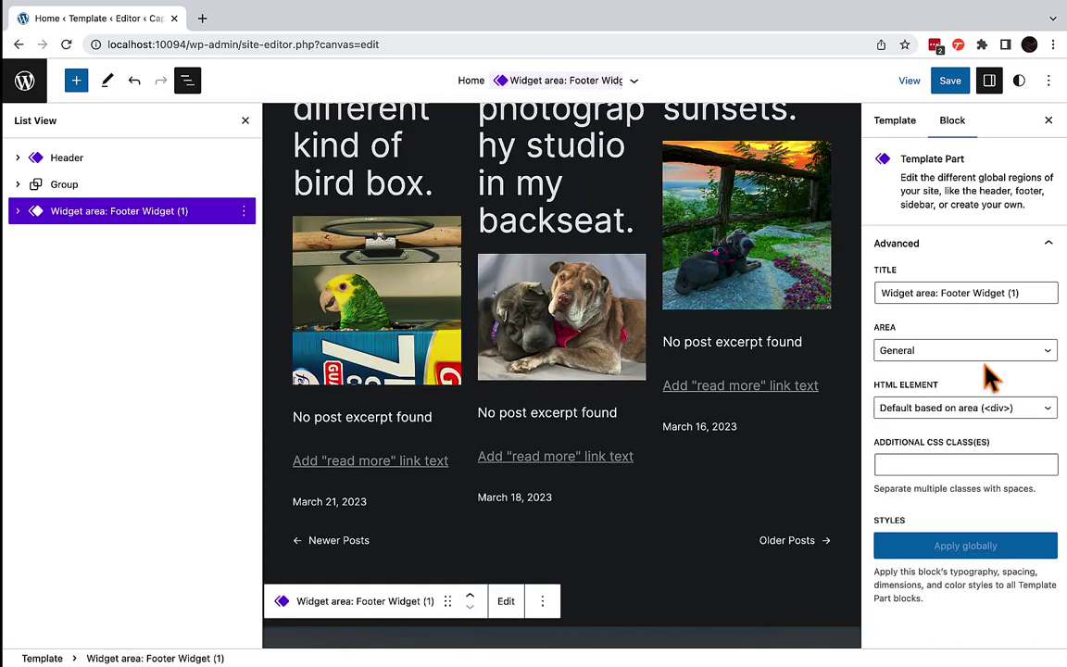
scroll(782, 385, "down", 5)
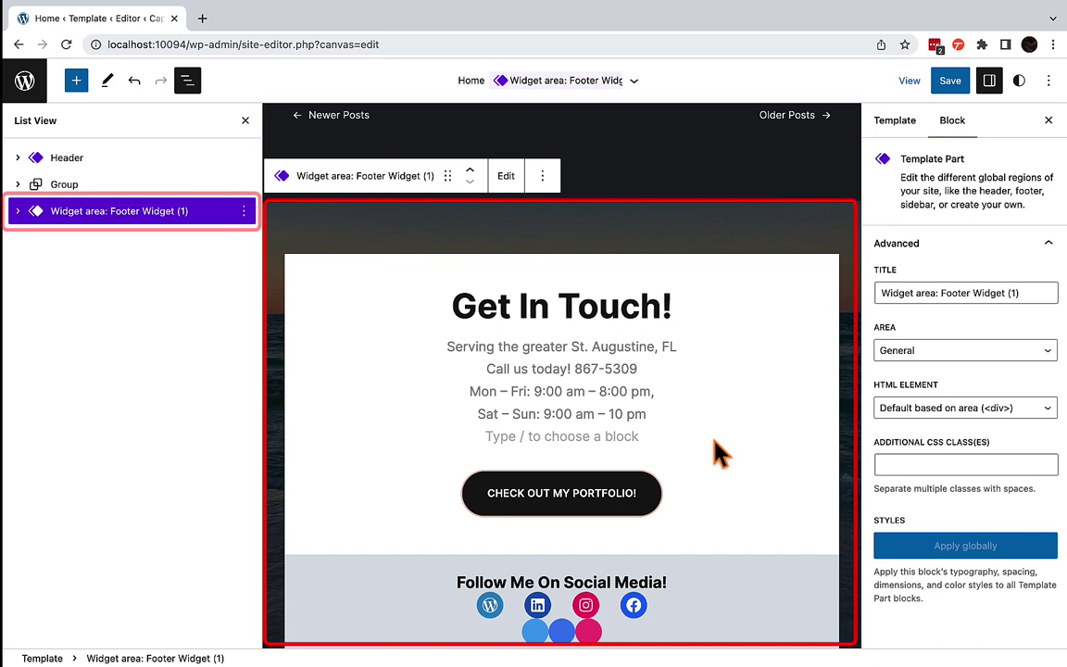
Set the profile links of the footer's WordPress, LinkedIn and Instagram social icons and save the Home template.
left_click(489, 606)
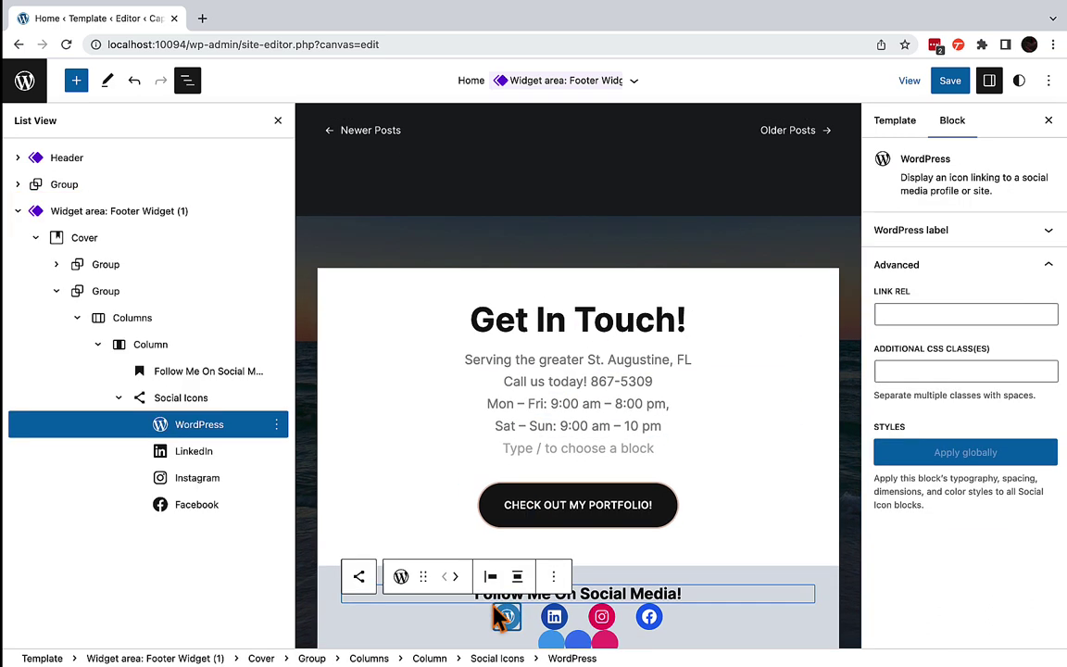
left_click(554, 579)
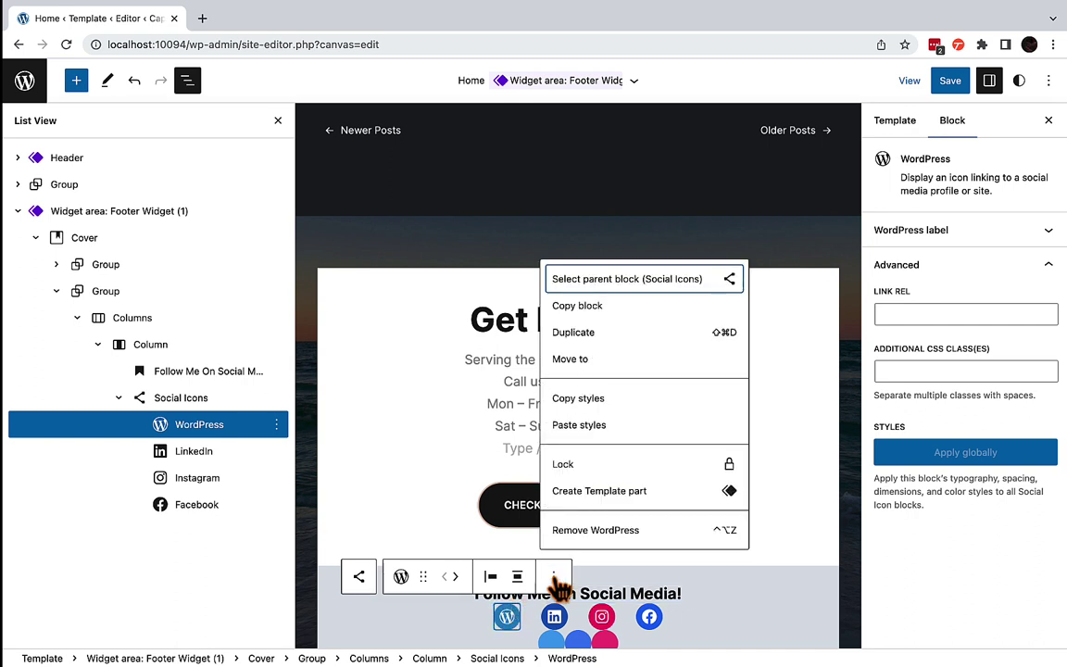
left_click(508, 616)
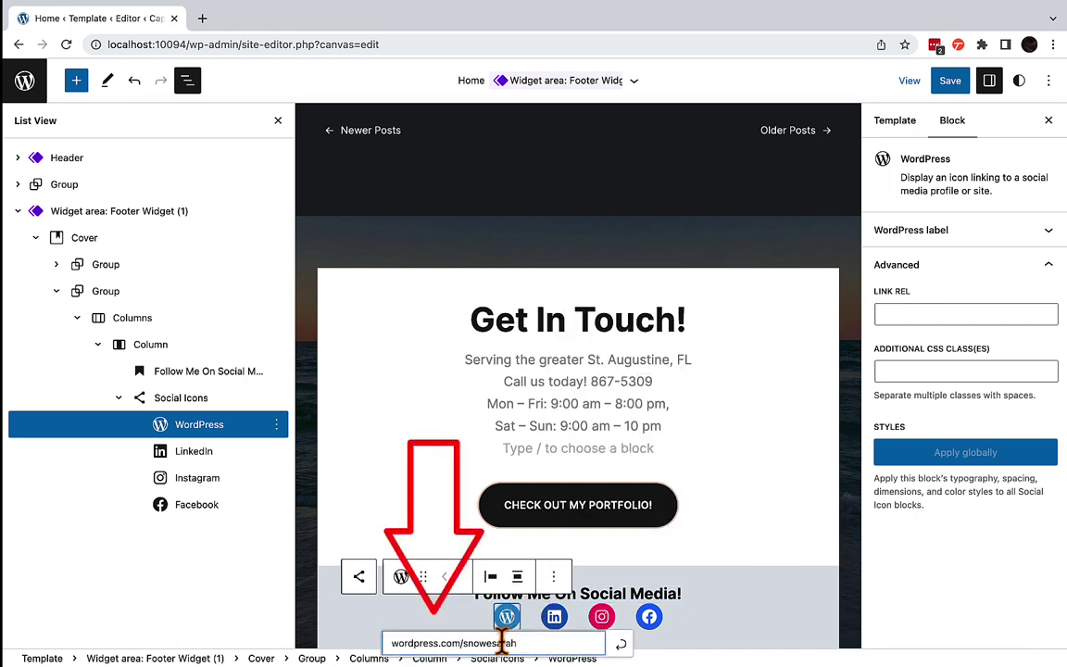
left_click(554, 617)
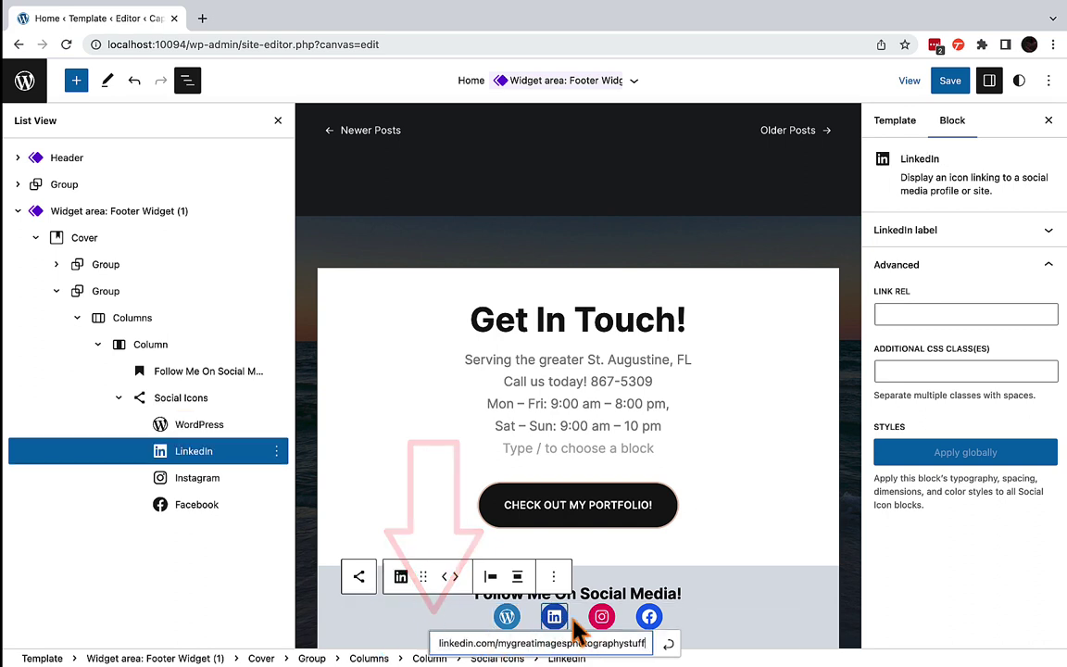
left_click(602, 618)
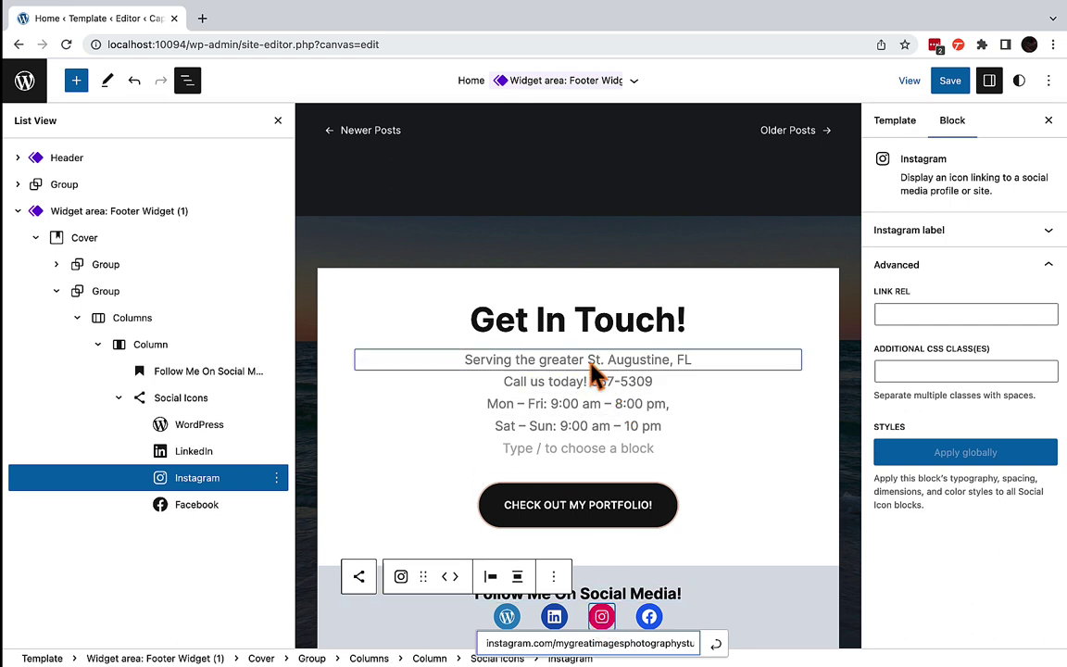
left_click(950, 81)
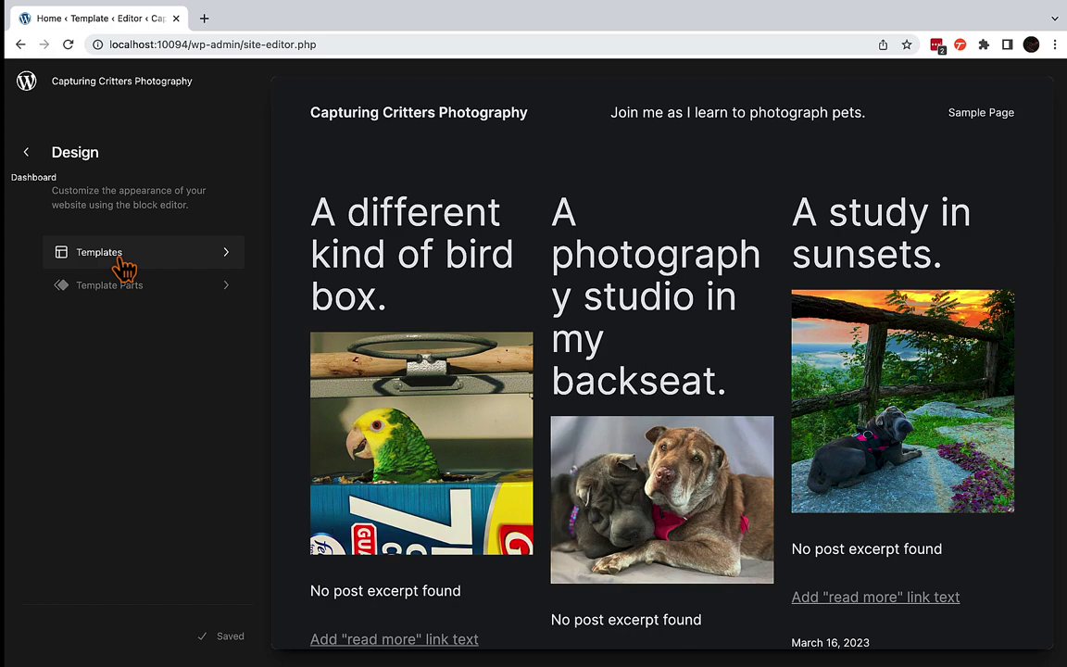
Open the Single template for editing from the site editor's list of templates.
left_click(122, 260)
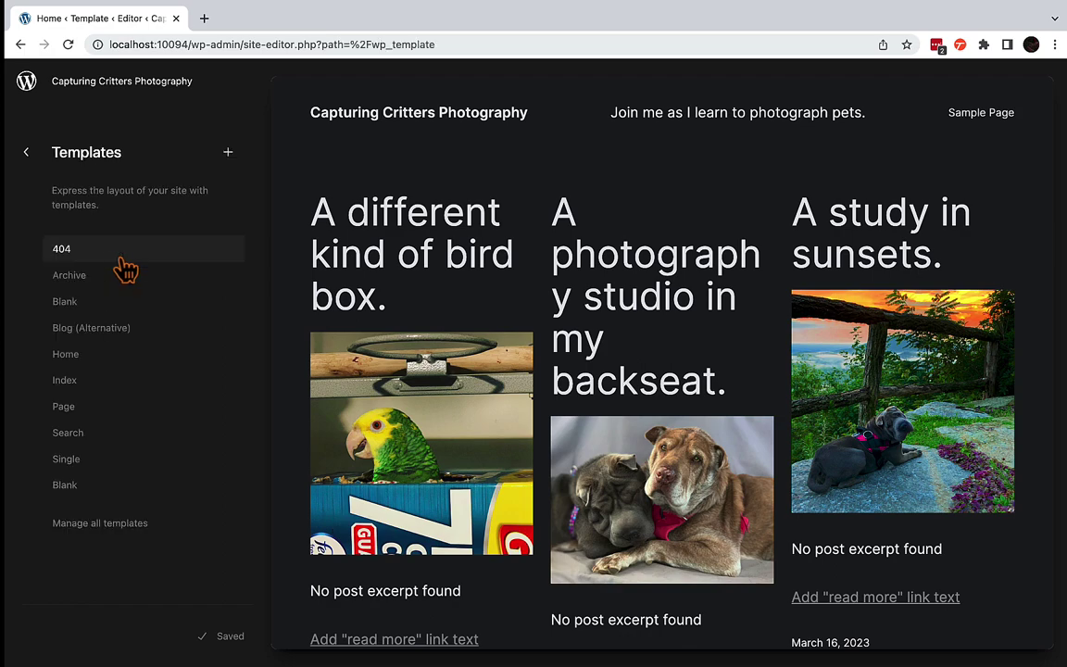
left_click(79, 461)
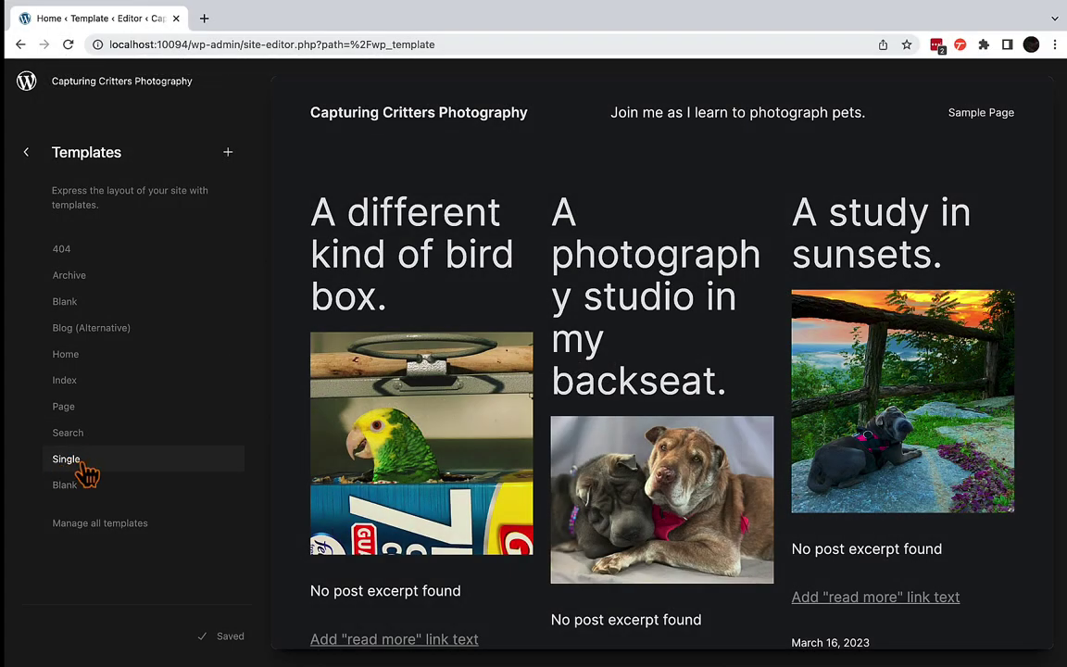
left_click(80, 468)
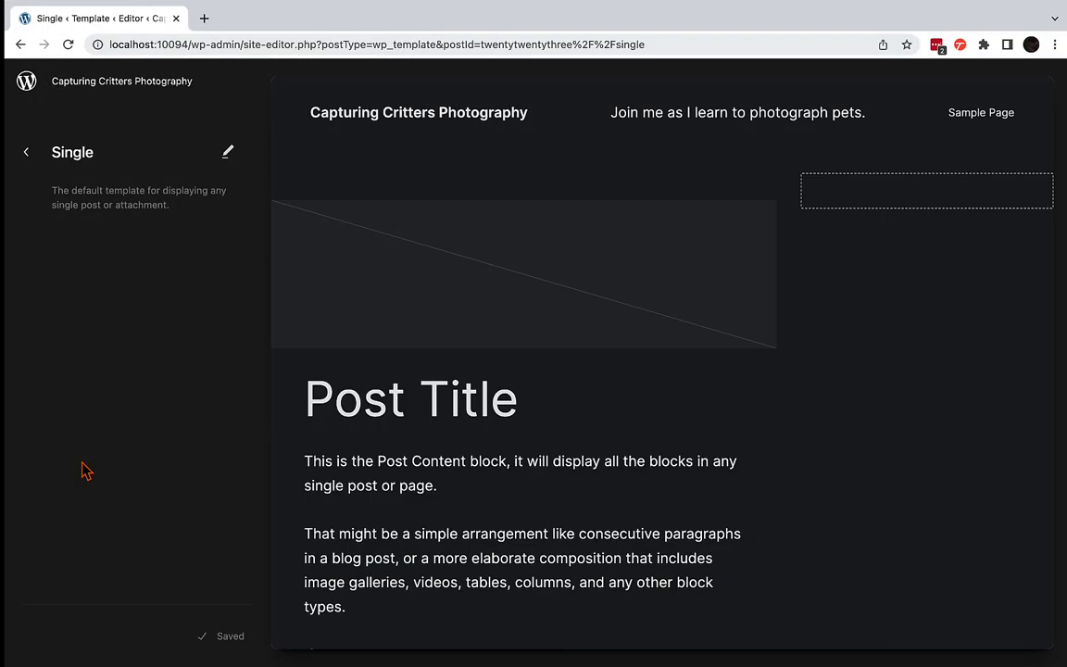
left_click(226, 153)
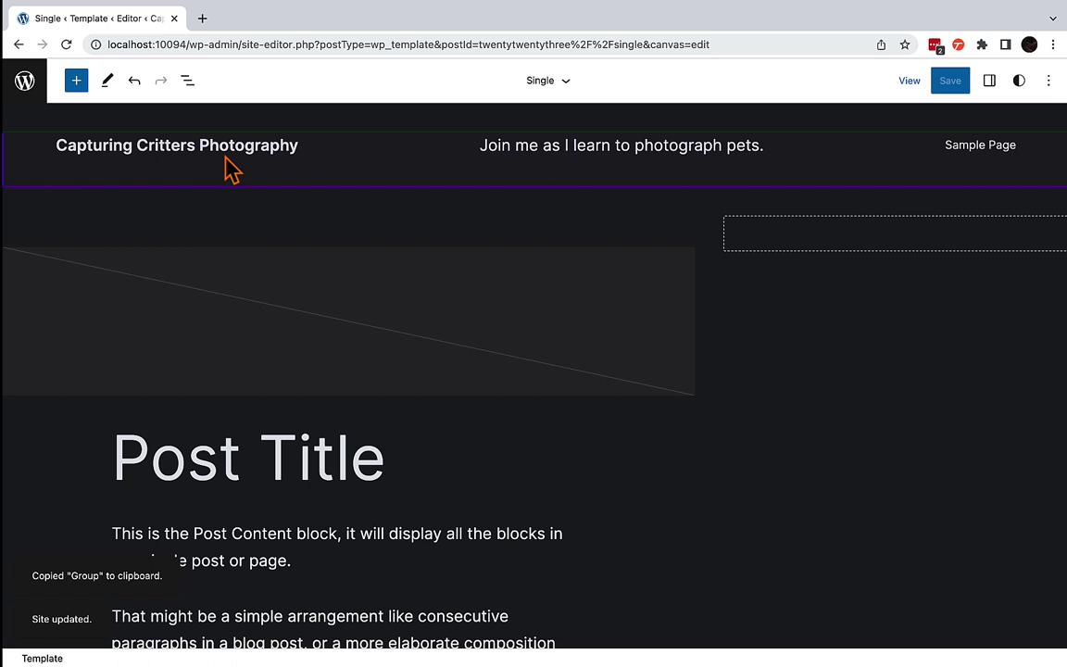
Insert an empty Template Part block into the empty second column of the Single template.
left_click(776, 250)
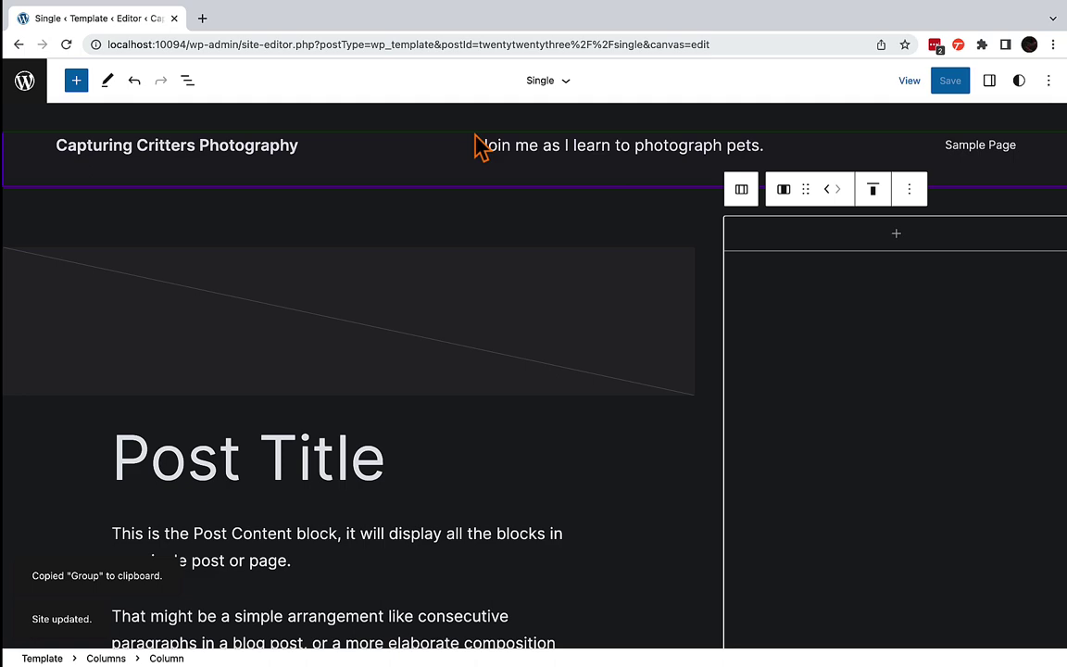
left_click(187, 81)
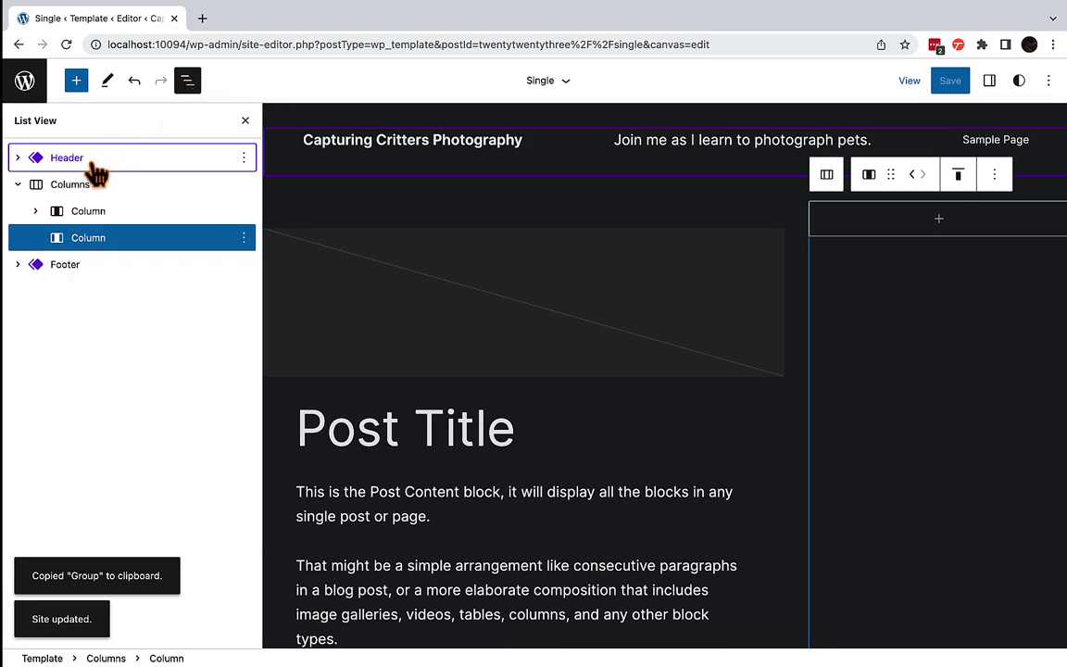
left_click(208, 242)
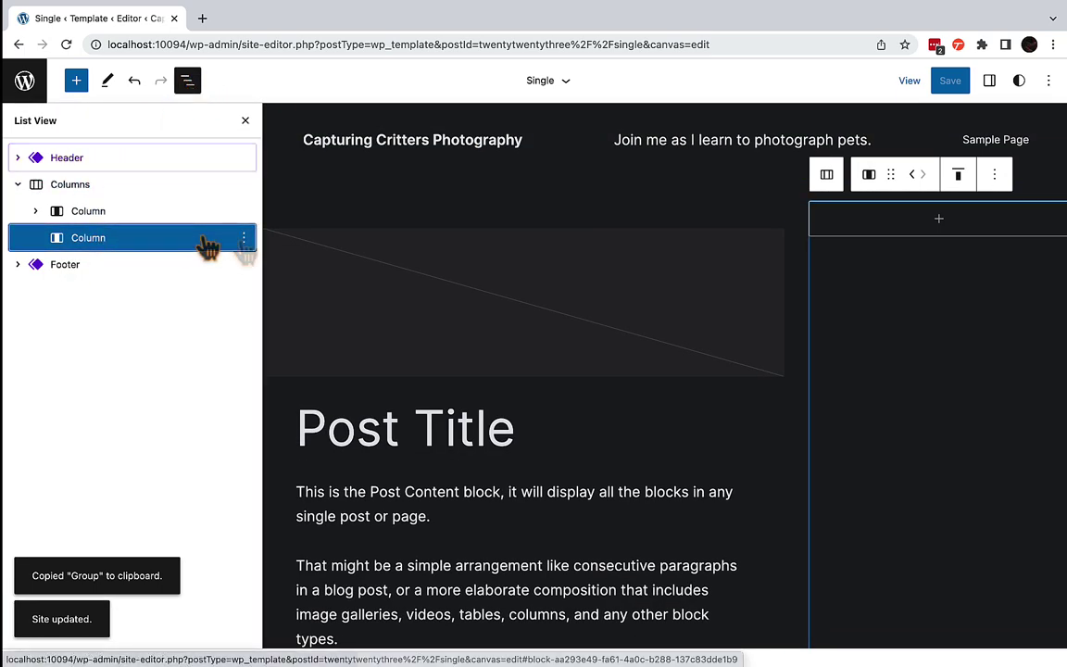
left_click(915, 232)
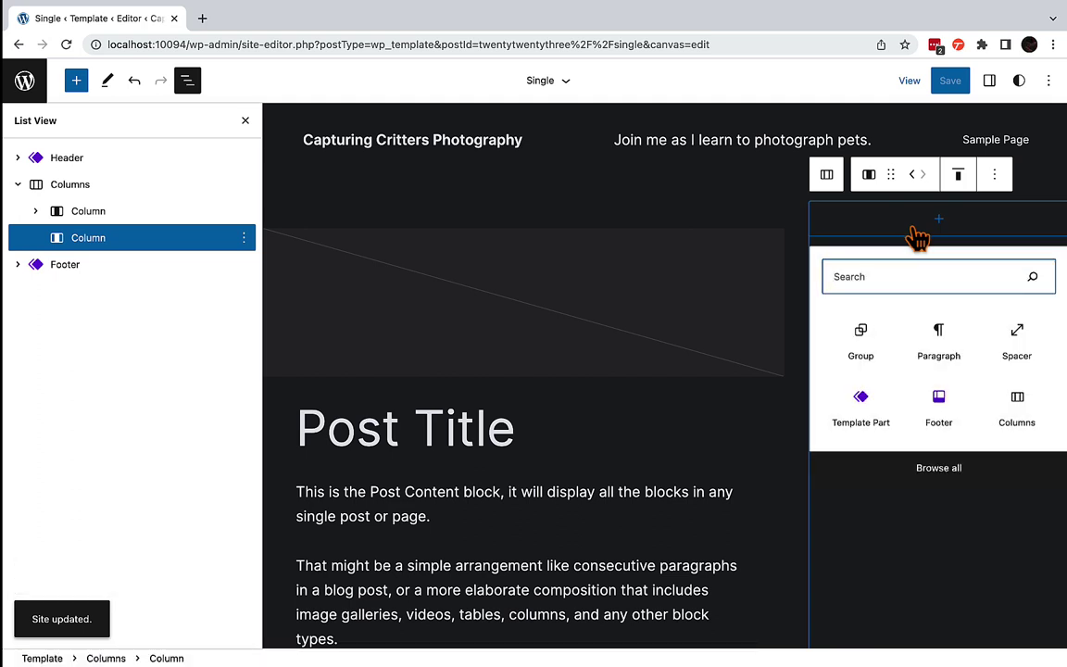
left_click(871, 408)
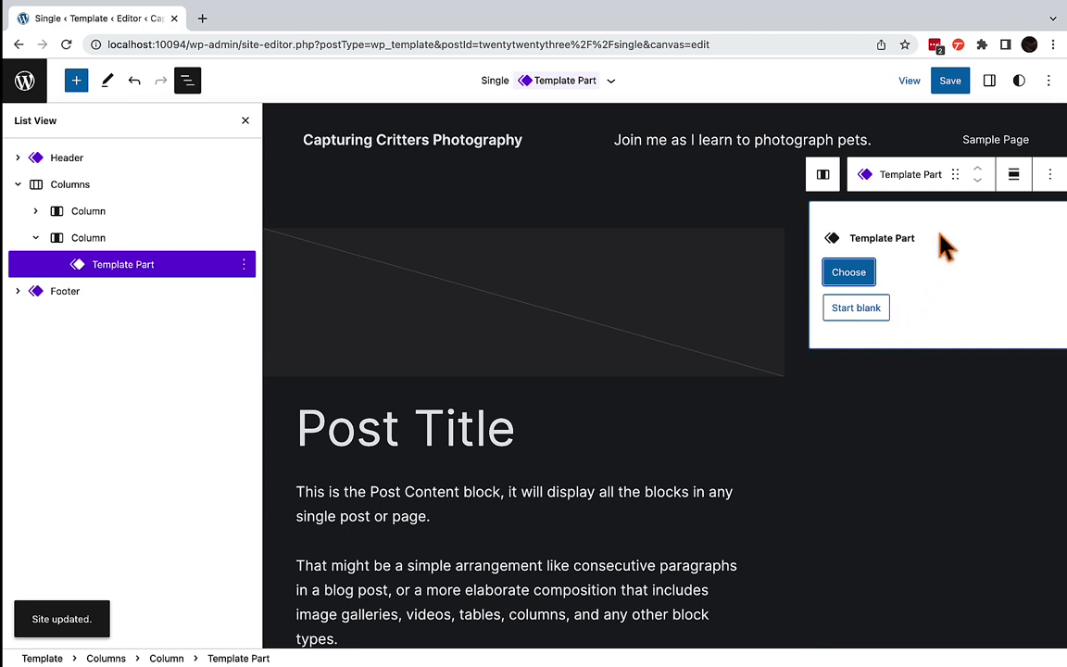
Import the Sidebar widget area into the second column's Template Part and look over the imported blocks.
left_click(989, 83)
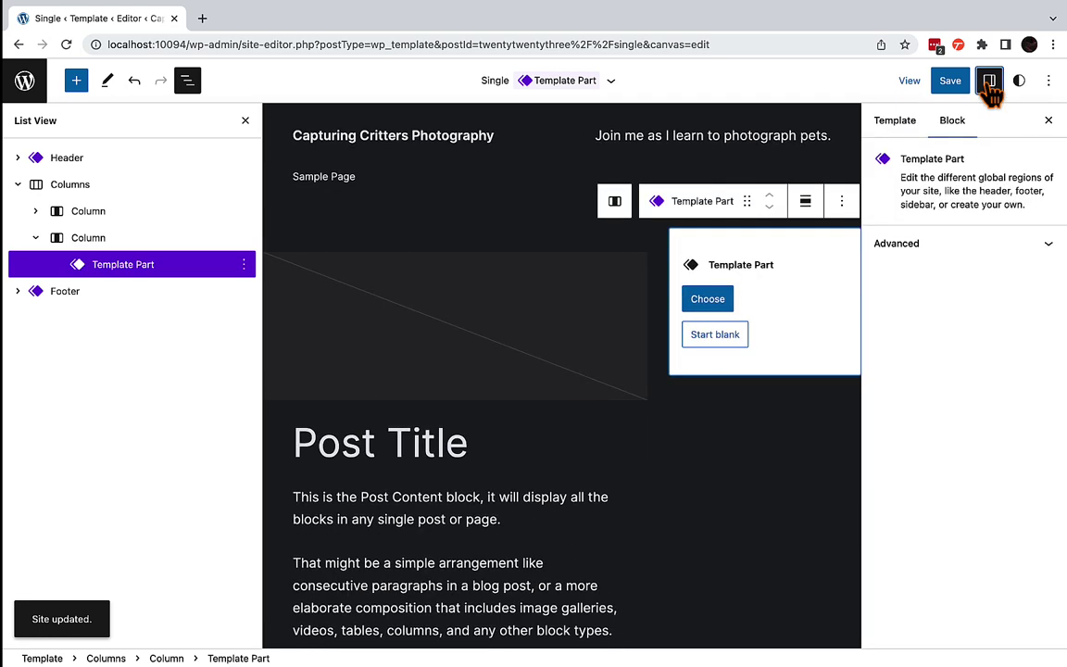
left_click(961, 248)
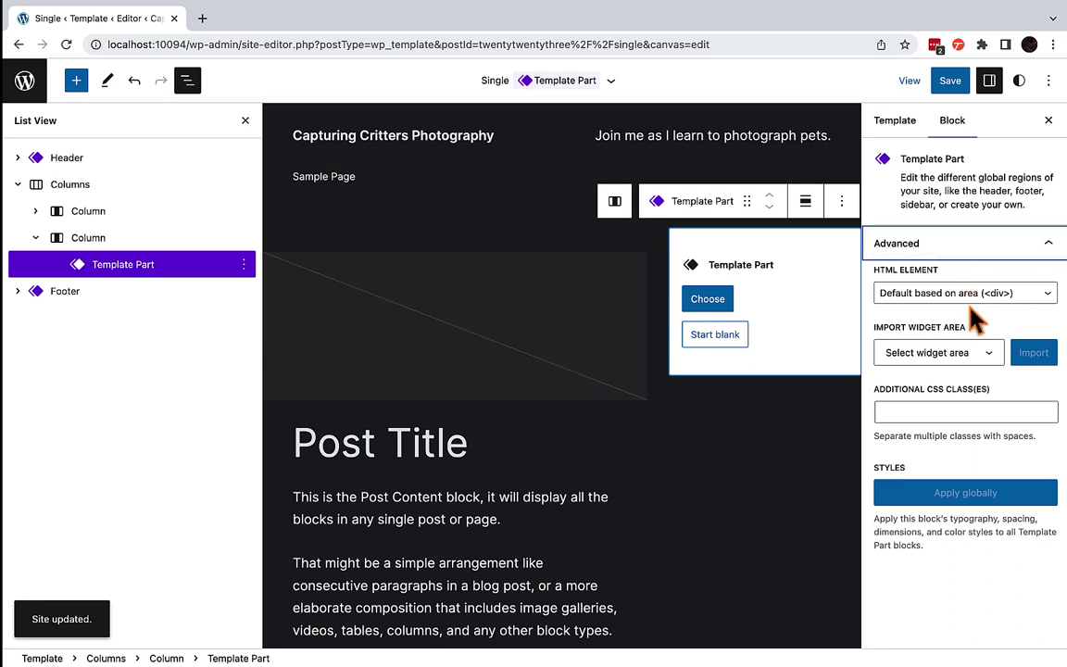
left_click(972, 355)
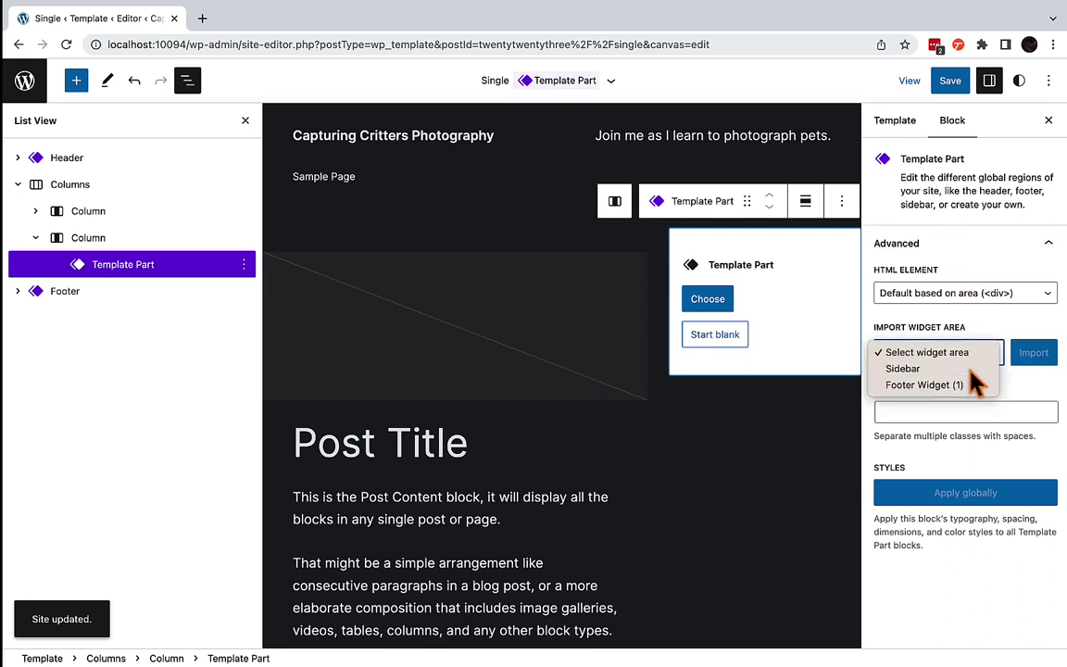
left_click(970, 370)
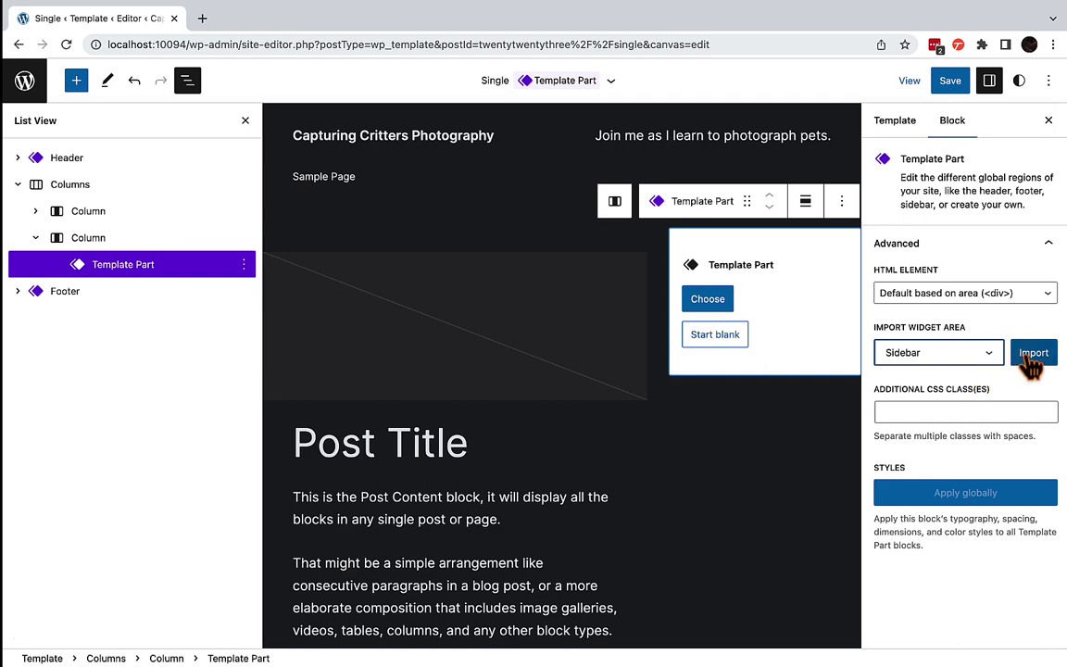
left_click(1028, 359)
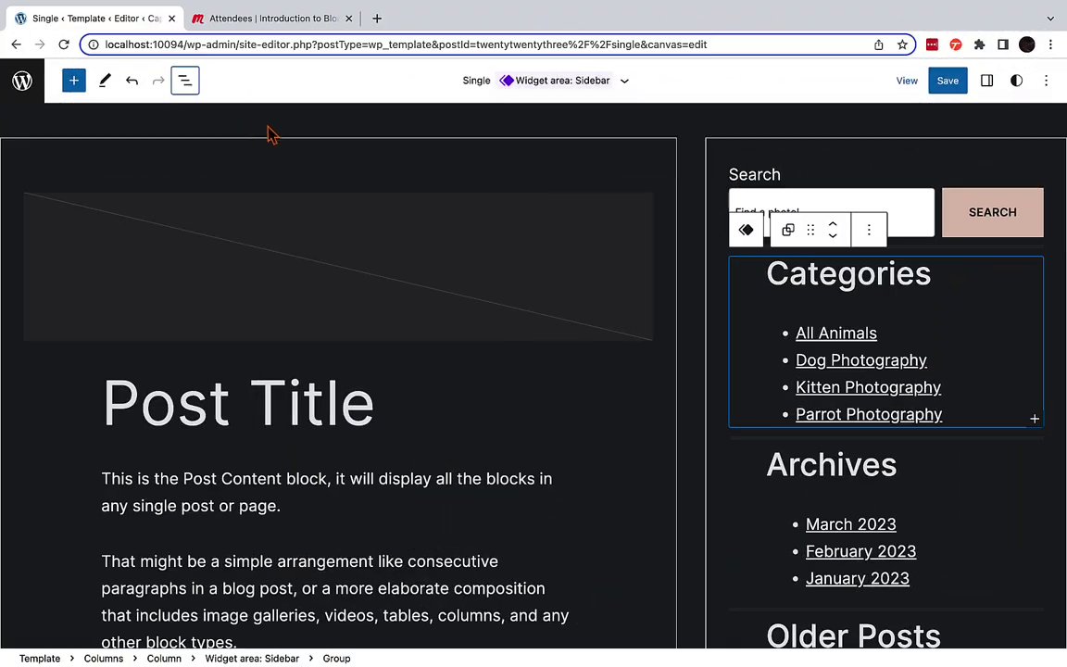
left_click(862, 136)
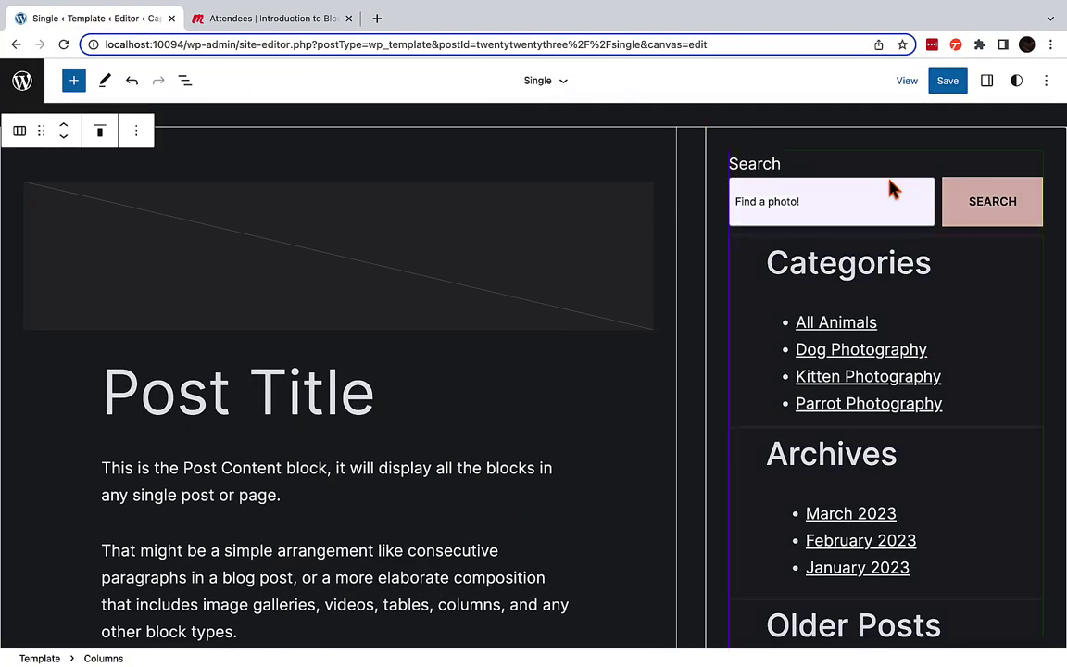
scroll(891, 188, "down", 5)
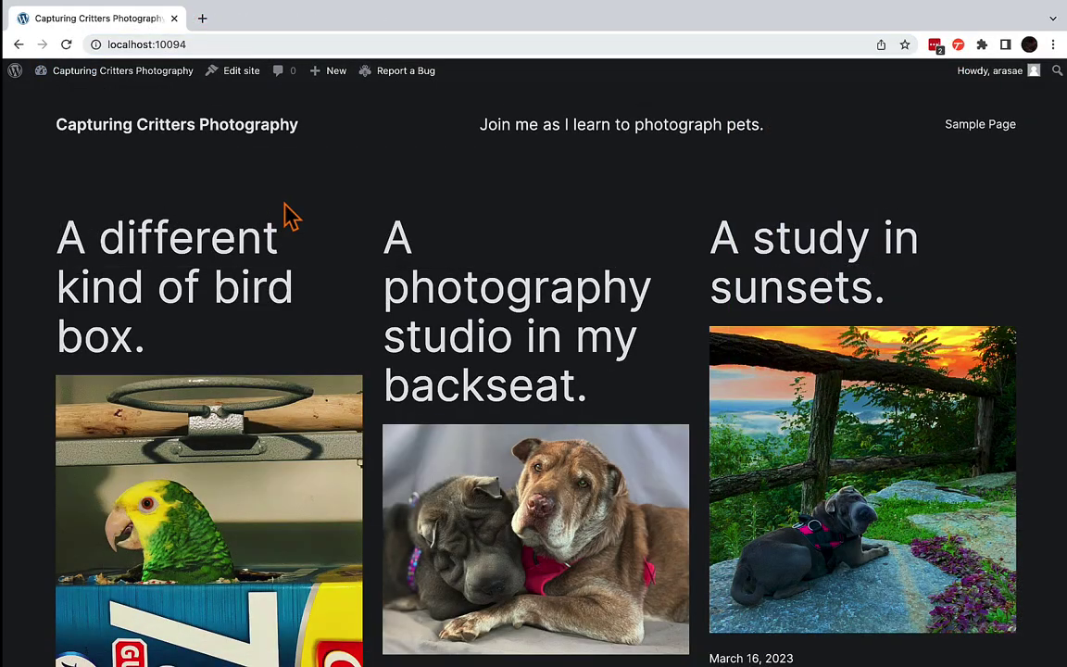
Examine the published home page, including its footer and the list of posts.
scroll(289, 215, "down", 15)
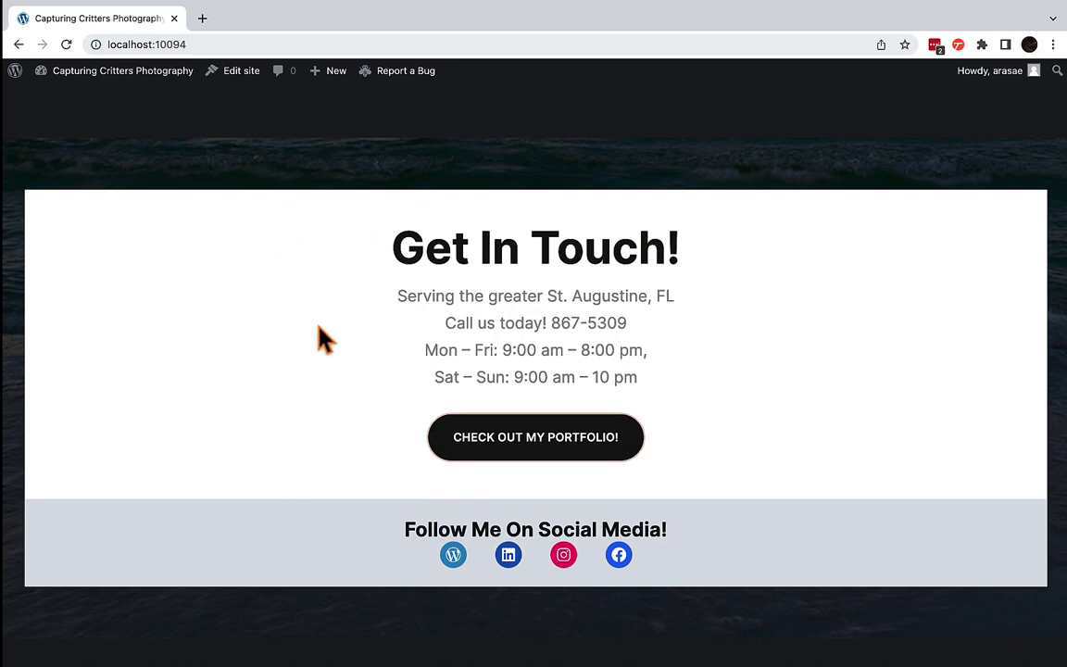
scroll(622, 484, "up", 10)
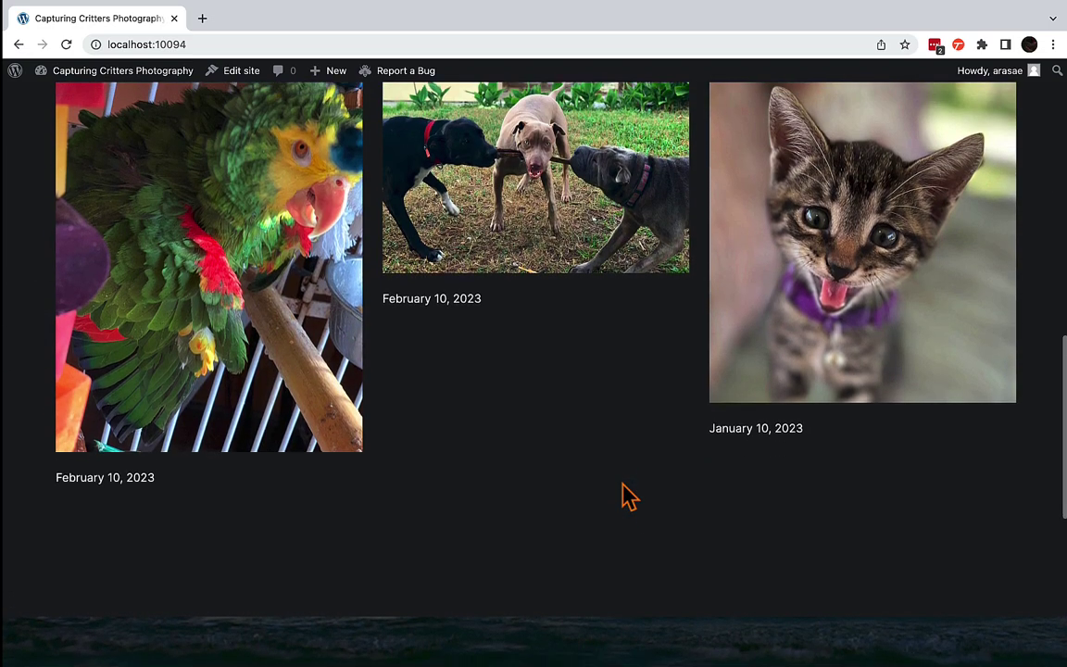
scroll(626, 497, "up", 1)
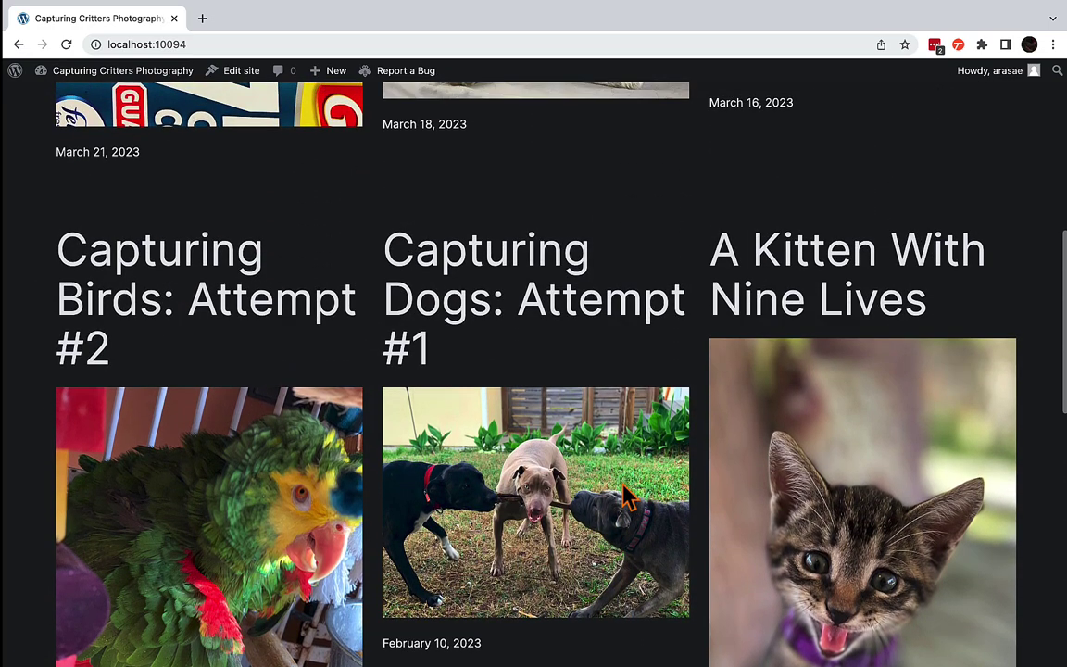
Open the published post "A Kitten With Nine Lives" and examine the sidebar beside its content.
left_click(802, 314)
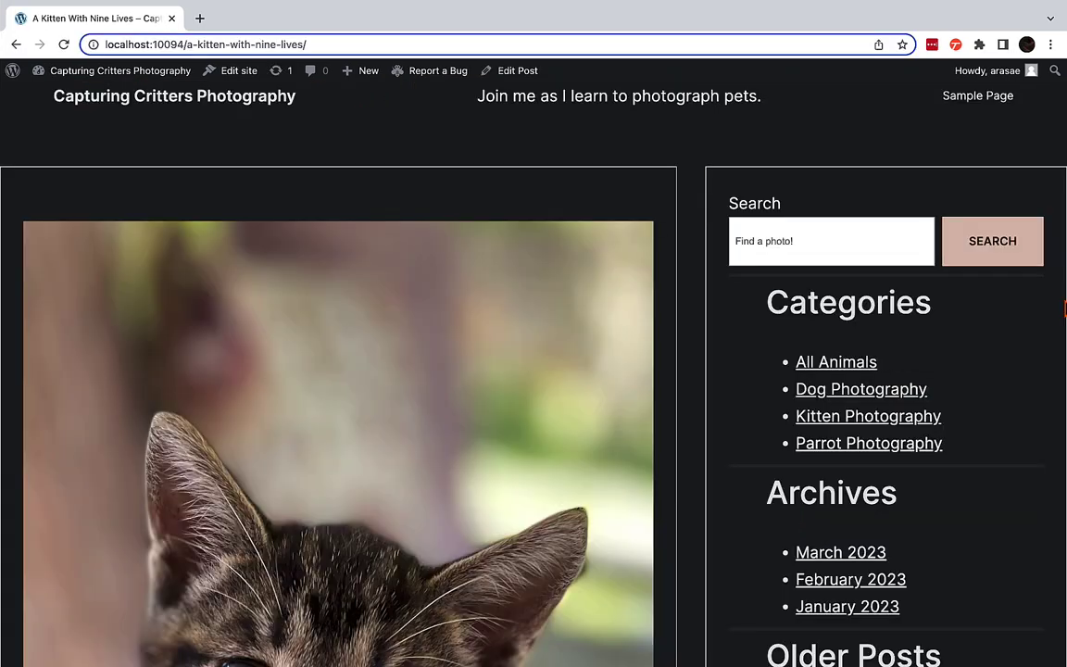
scroll(802, 315, "down", 3)
scroll(534, 370, "down", 3)
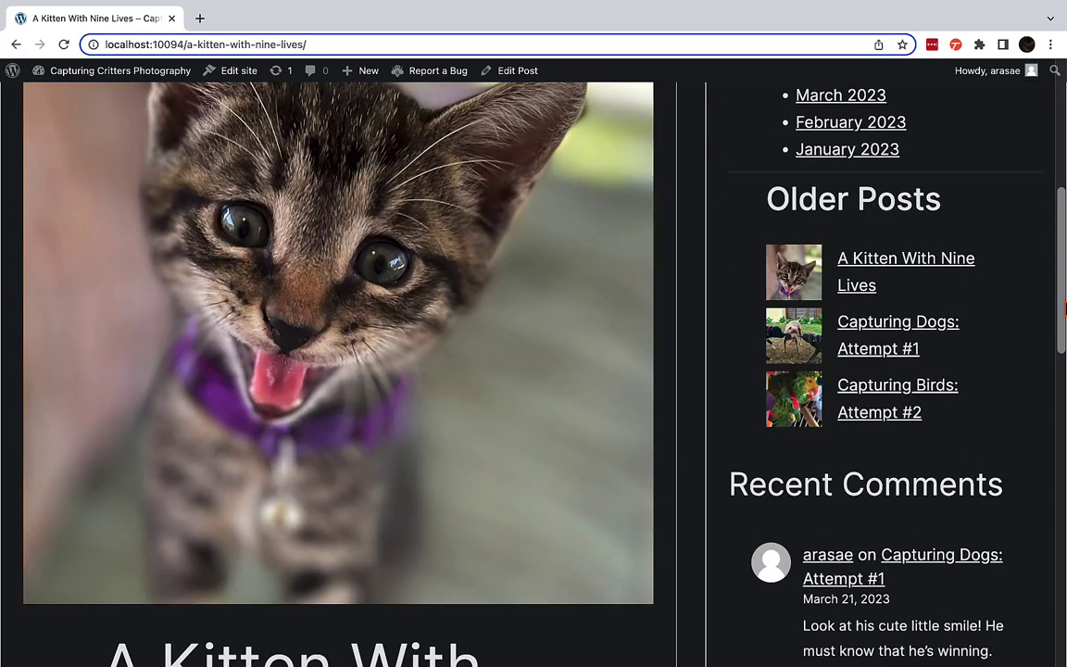
scroll(533, 371, "down", 4)
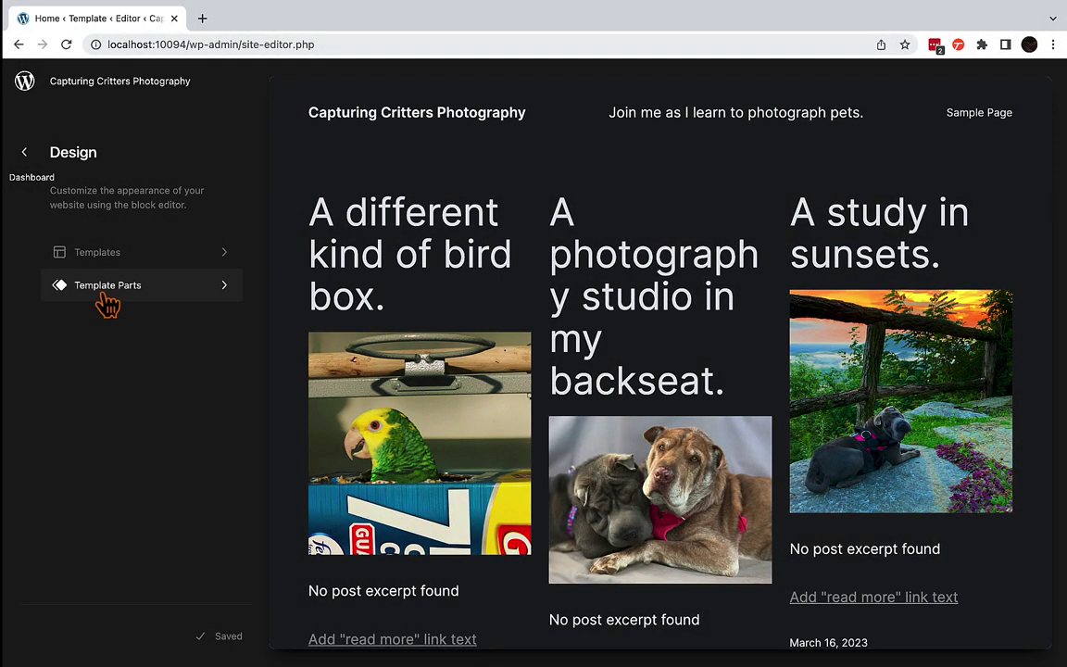
Open the imported "Widget area: Footer Widget (1)" template part for editing.
left_click(107, 287)
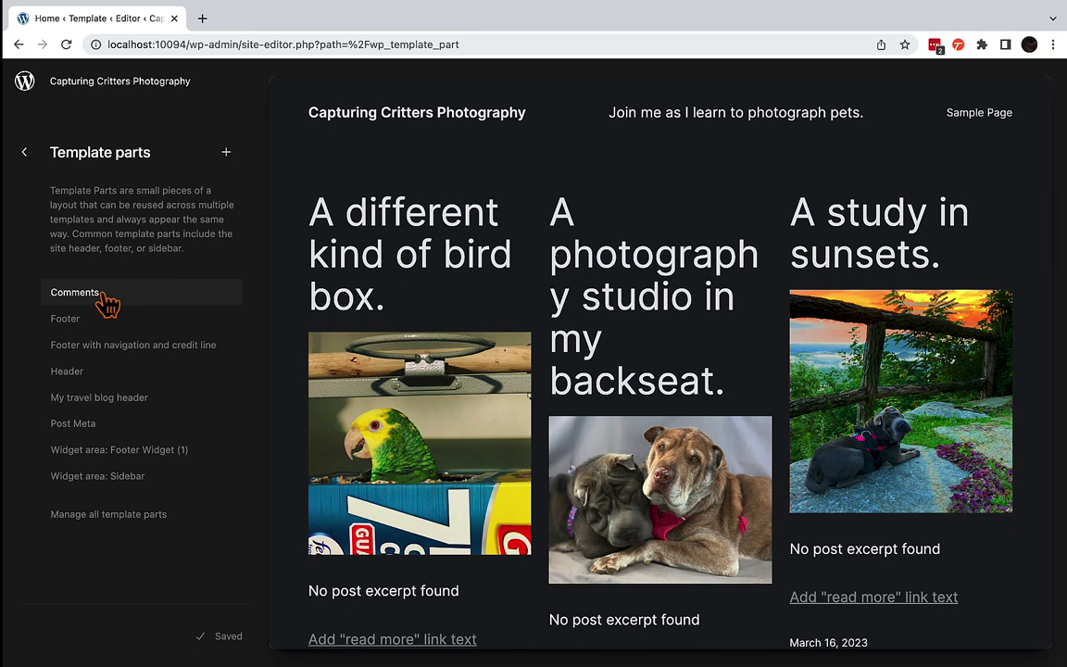
left_click(117, 451)
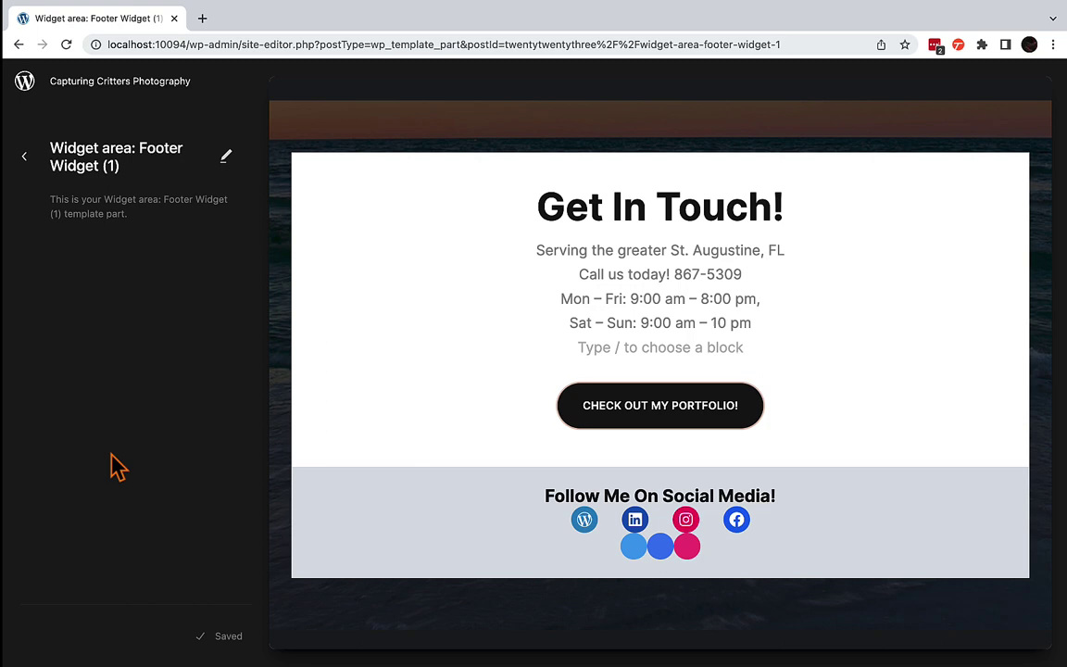
left_click(226, 167)
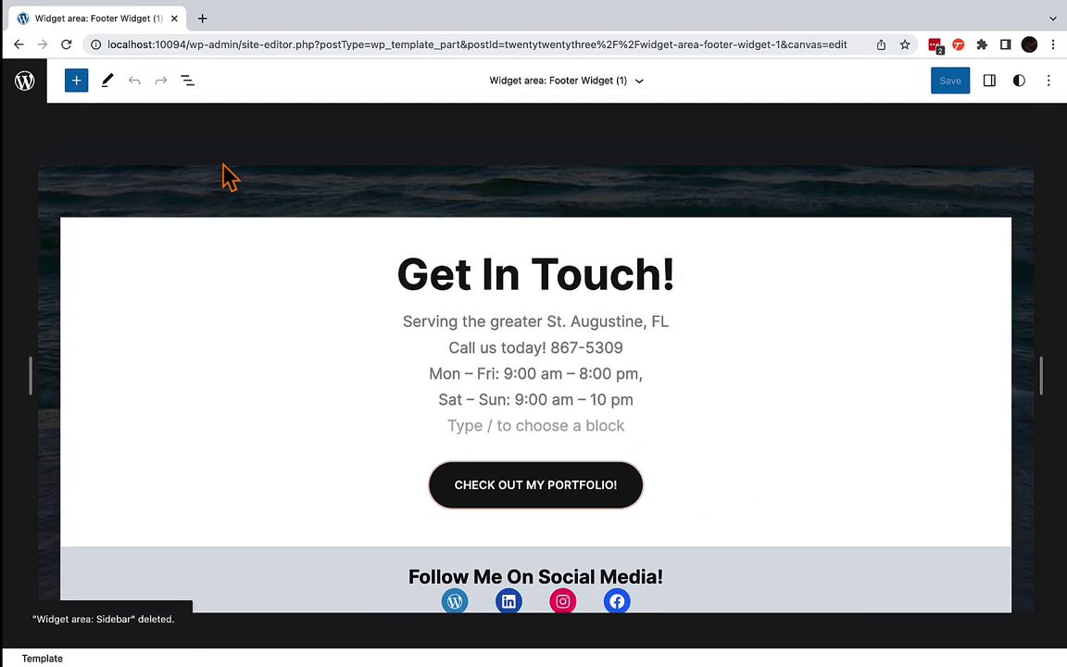
Replace the label of the "Check out my portfolio!" button in the footer template part with "ABOUT ME!".
left_click(523, 483)
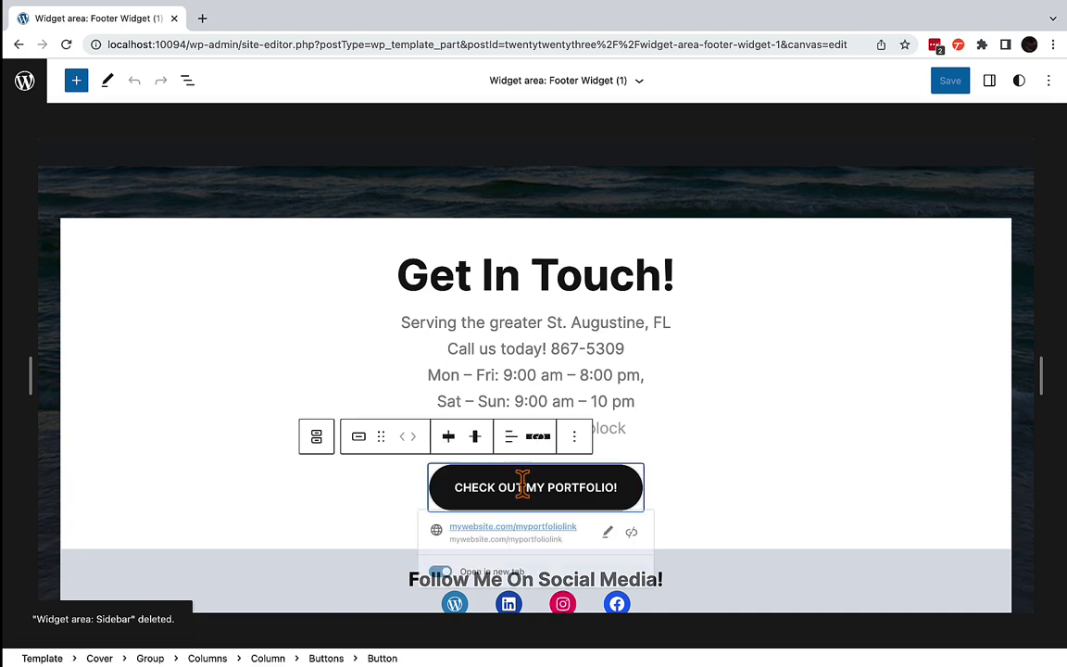
left_click_drag(455, 491, 615, 491)
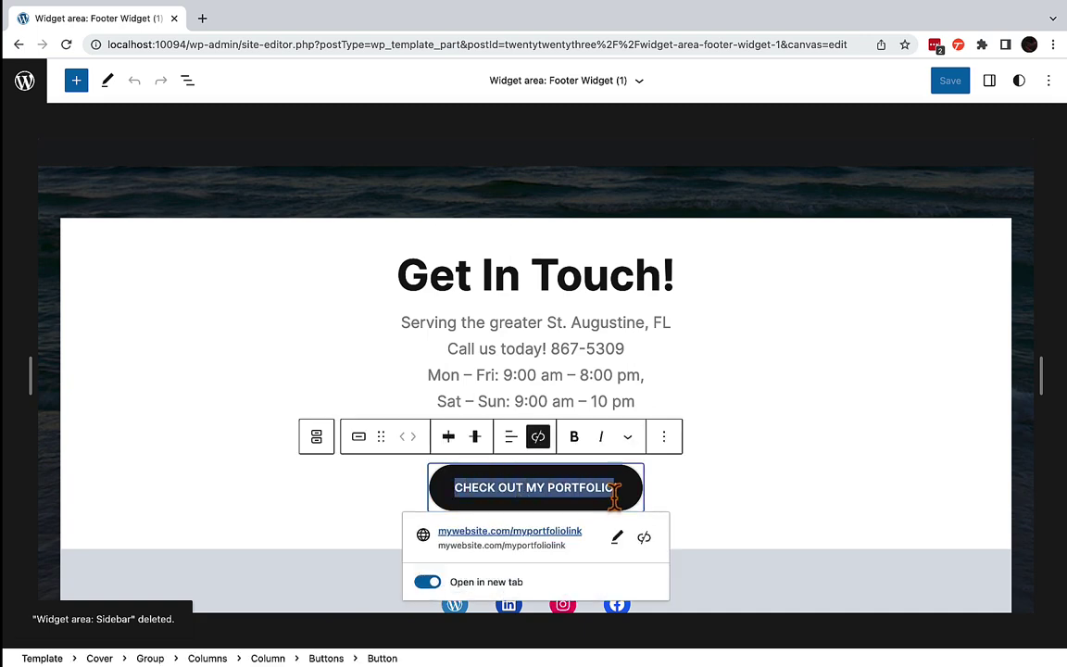
type("ABOUT ME!")
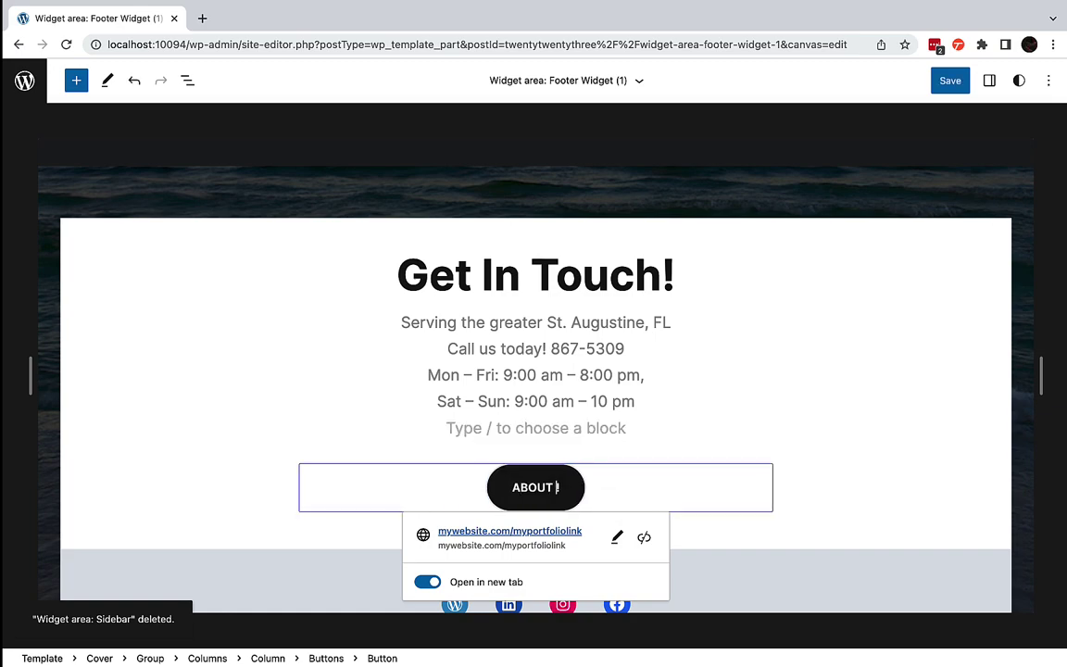